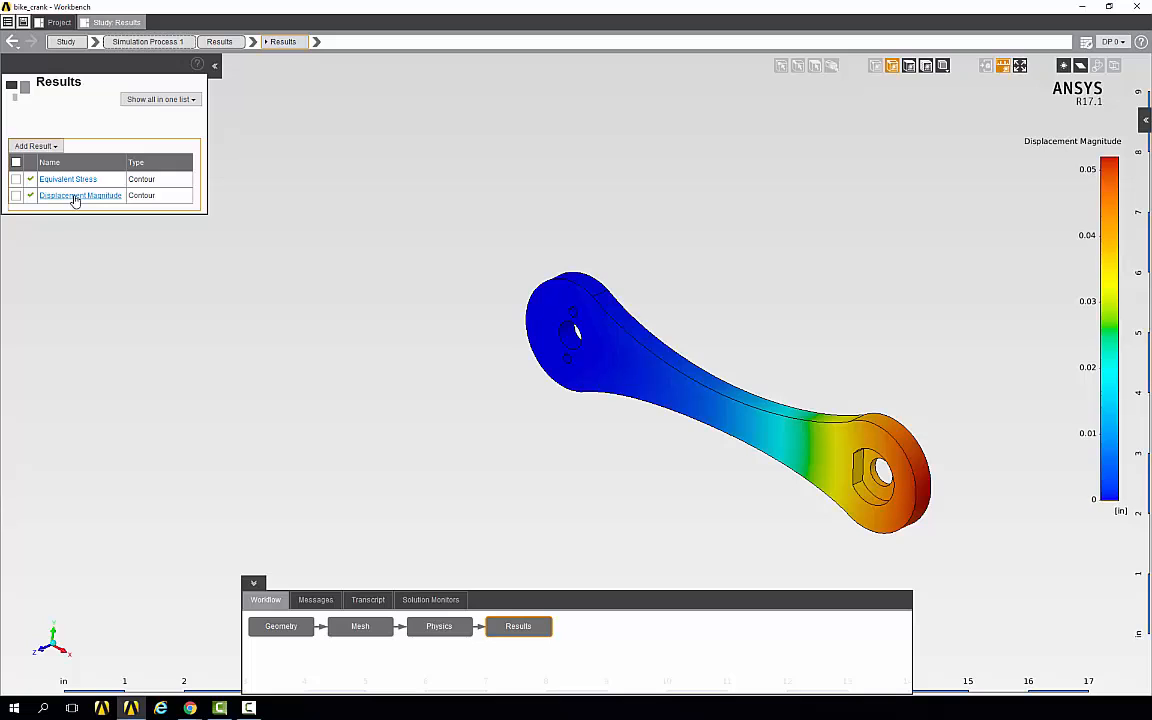
View the Displacement Magnitude result, and add a new contour result named sigma_x.
click(75, 196)
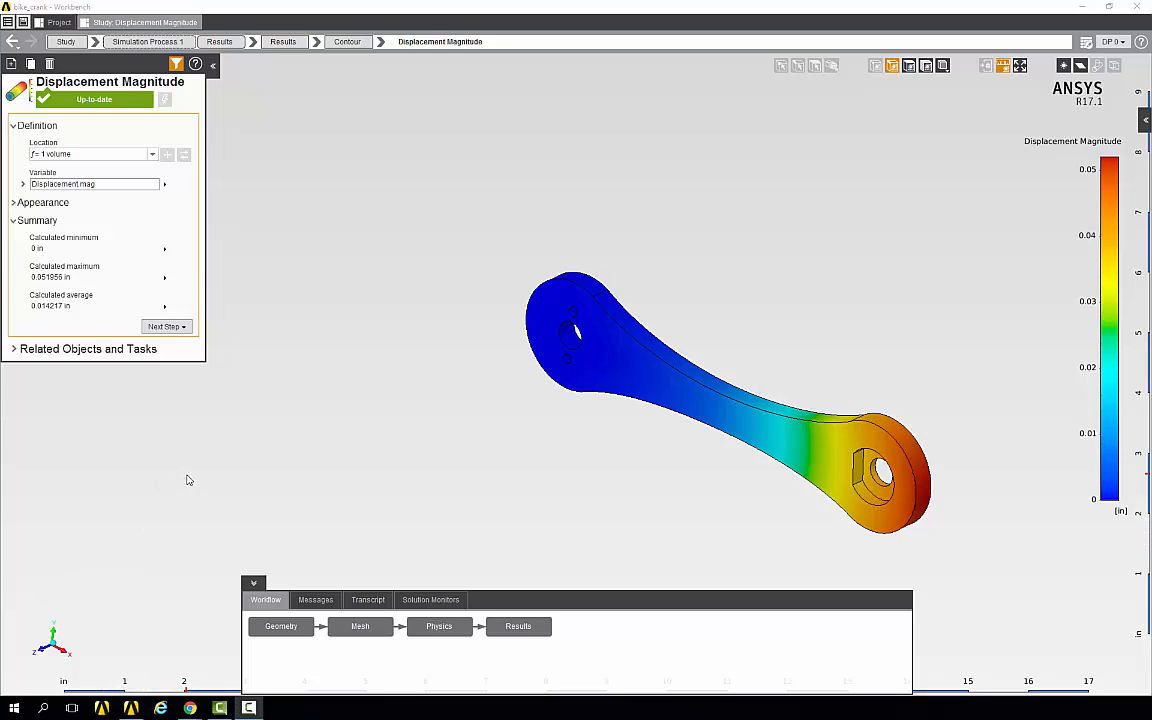
click(226, 44)
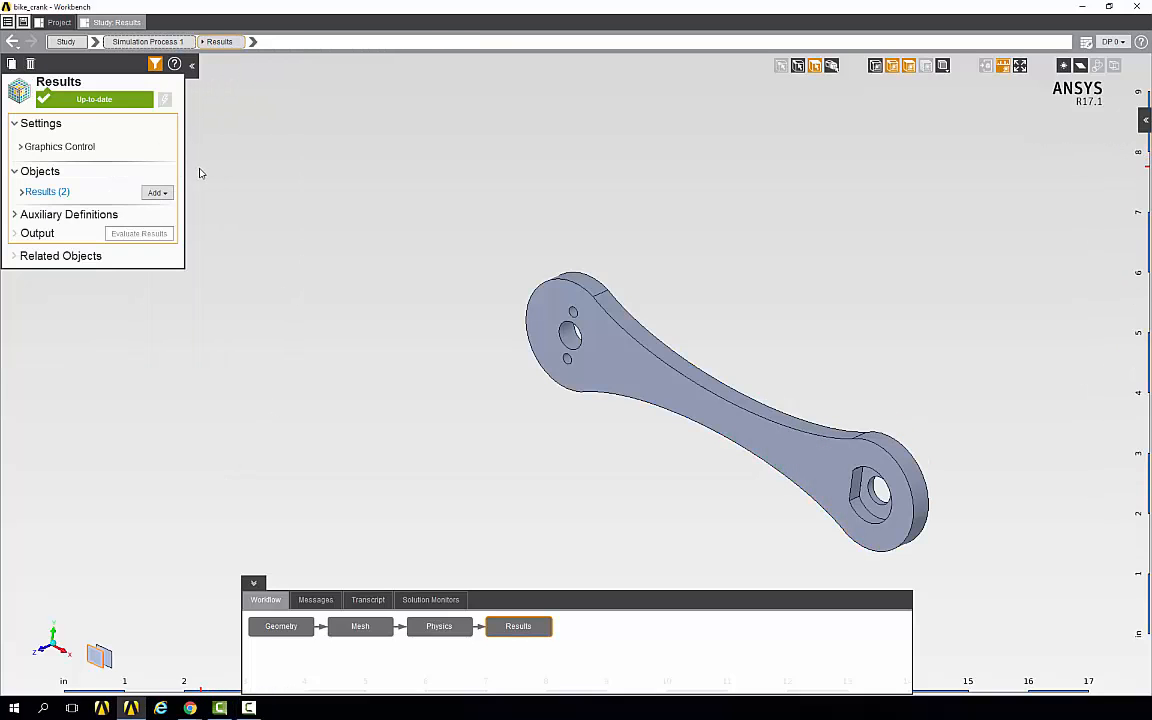
click(157, 193)
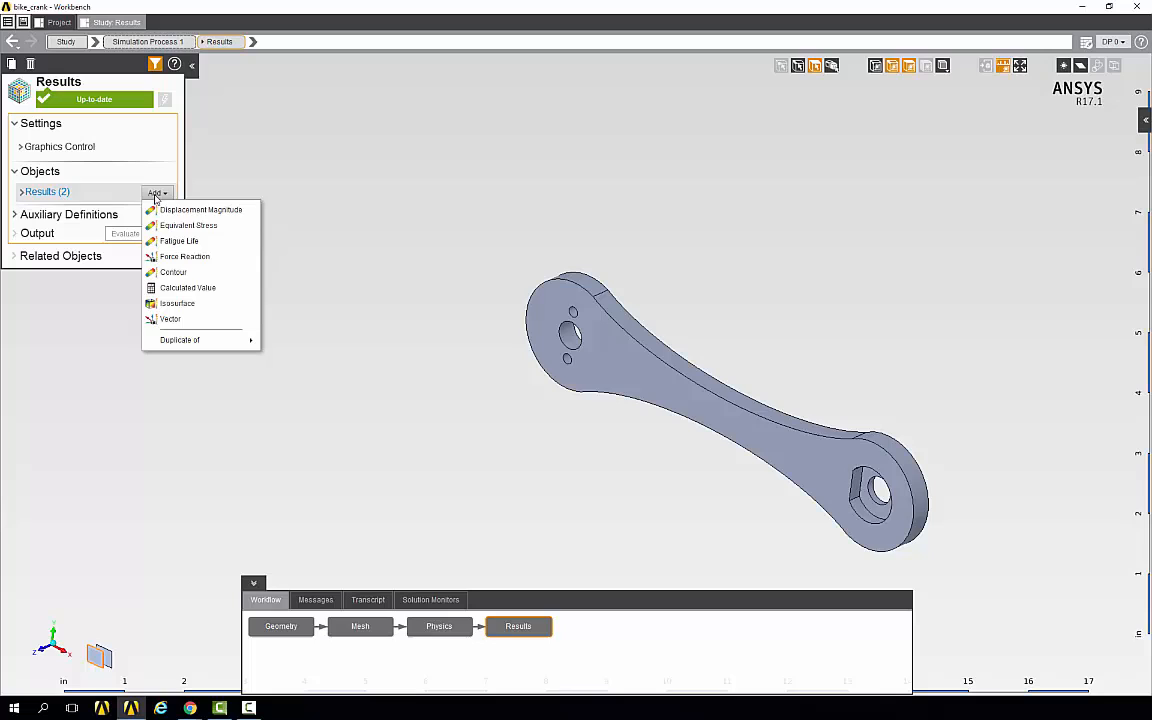
click(174, 272)
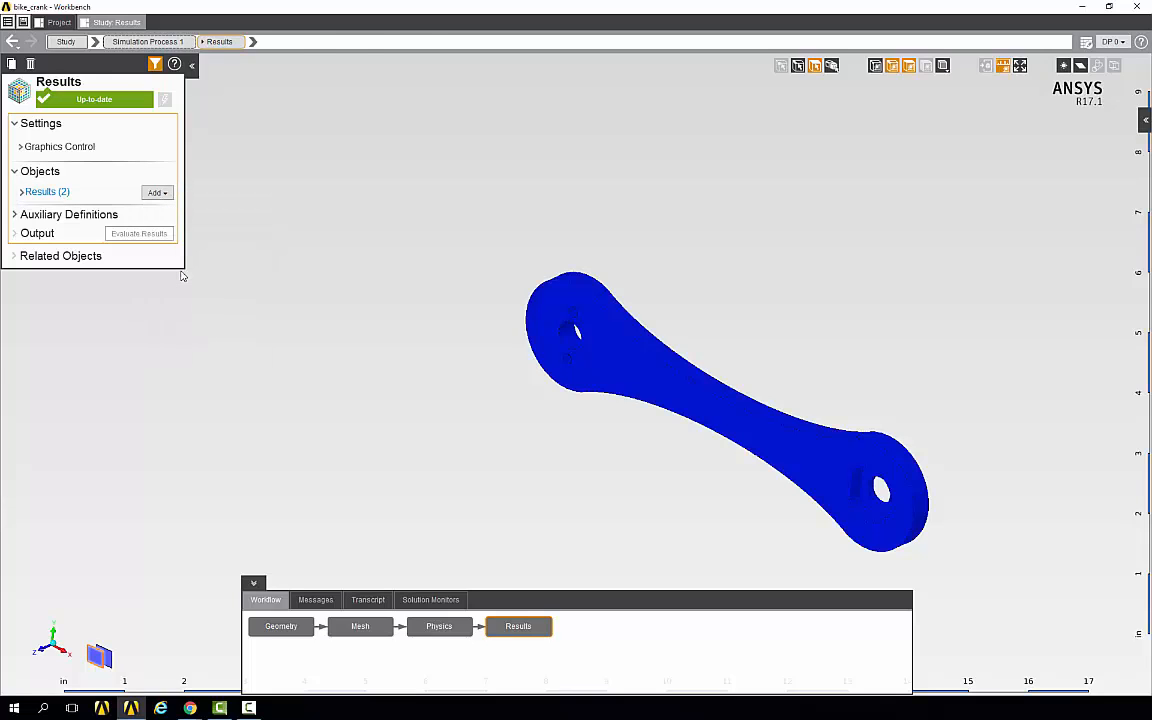
drag(98, 82, 33, 82)
text(sigm)
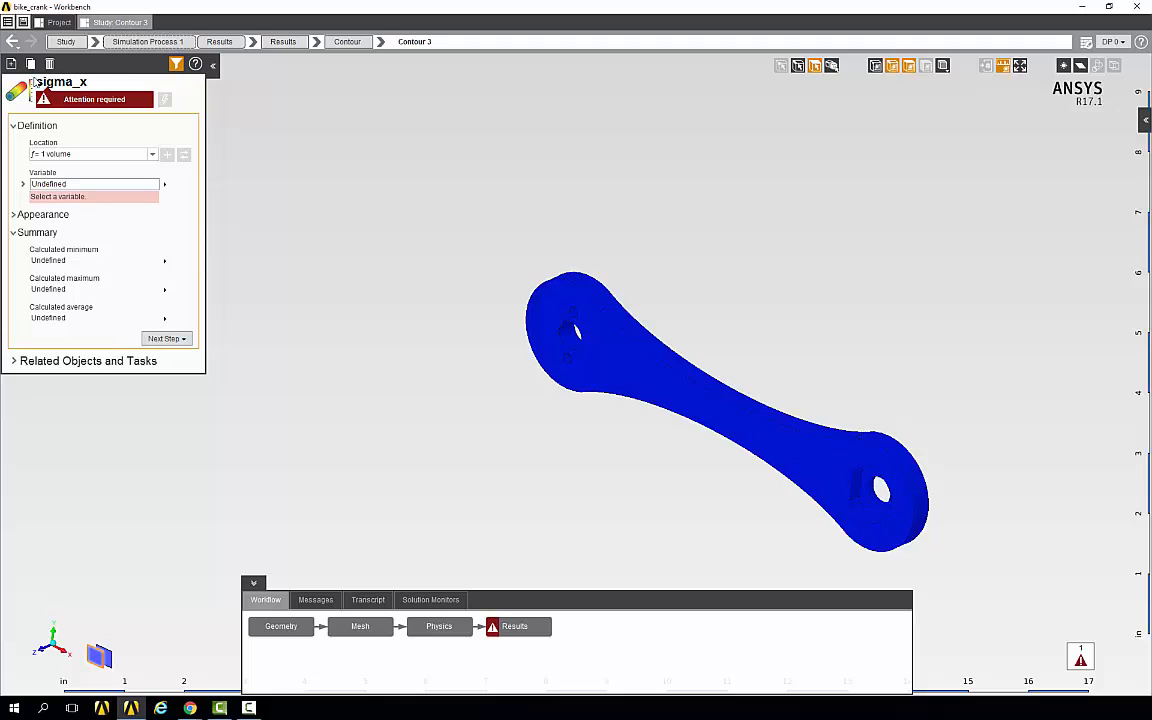
text(a_x)
Set the variable of the sigma_x contour to Stress XX and evaluate the result.
click(94, 184)
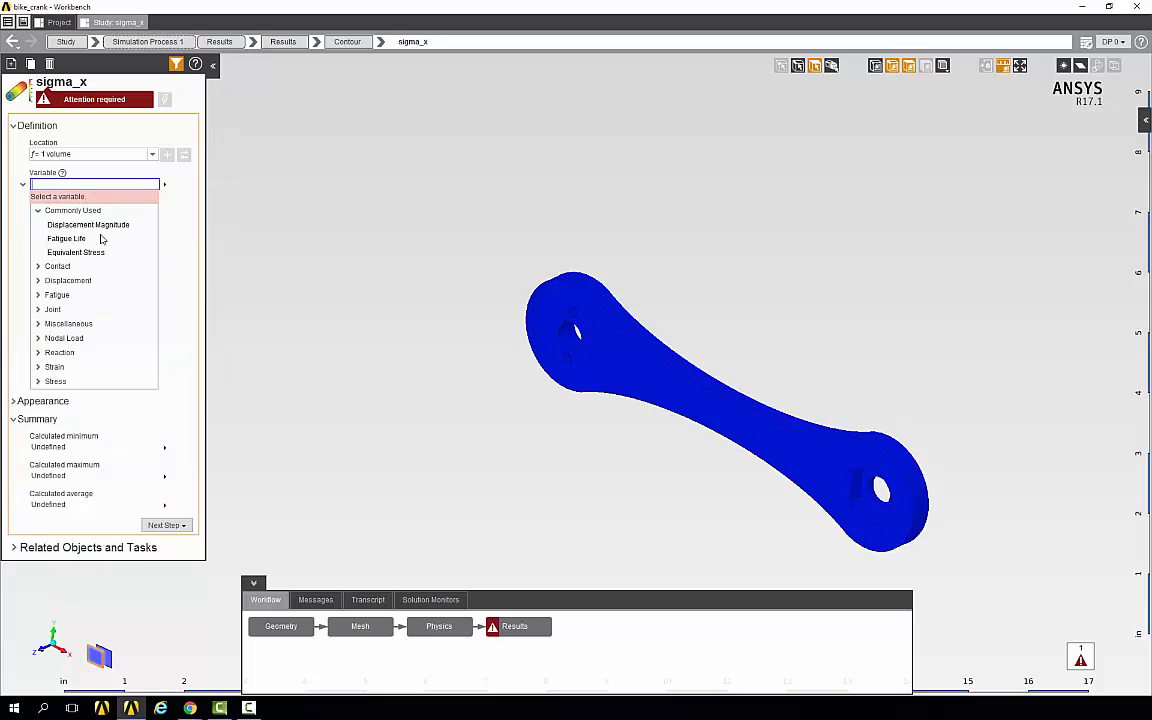
click(55, 381)
scroll(62, 355, down, 3)
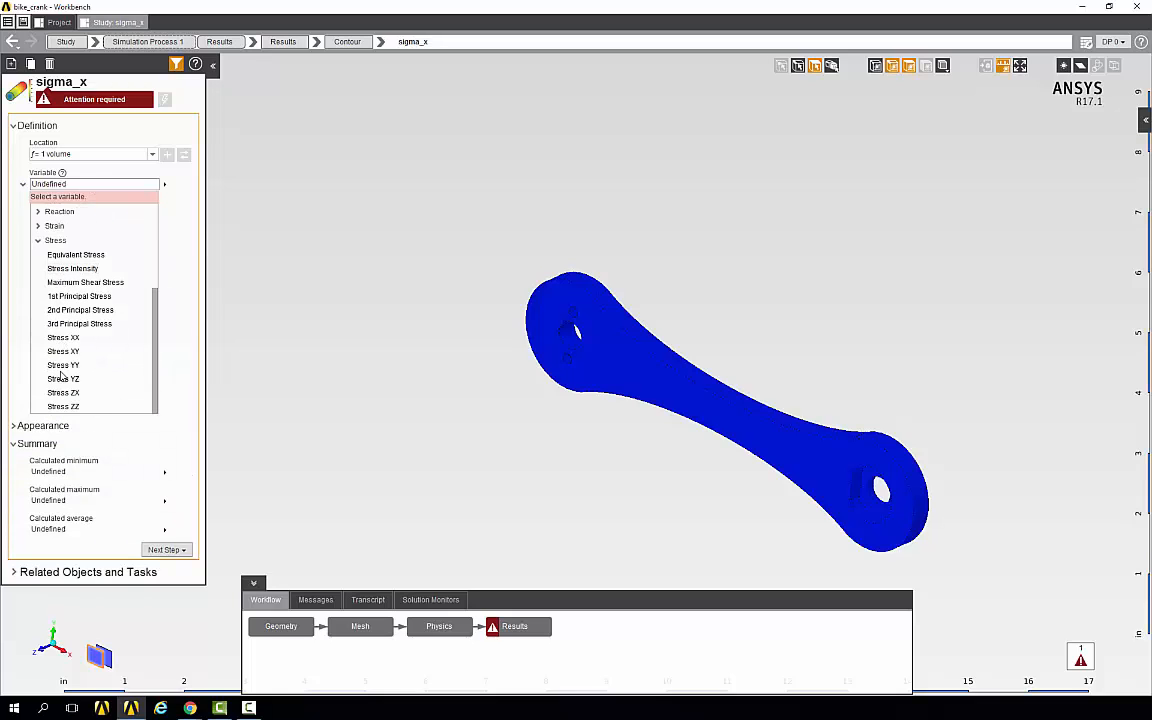
click(63, 337)
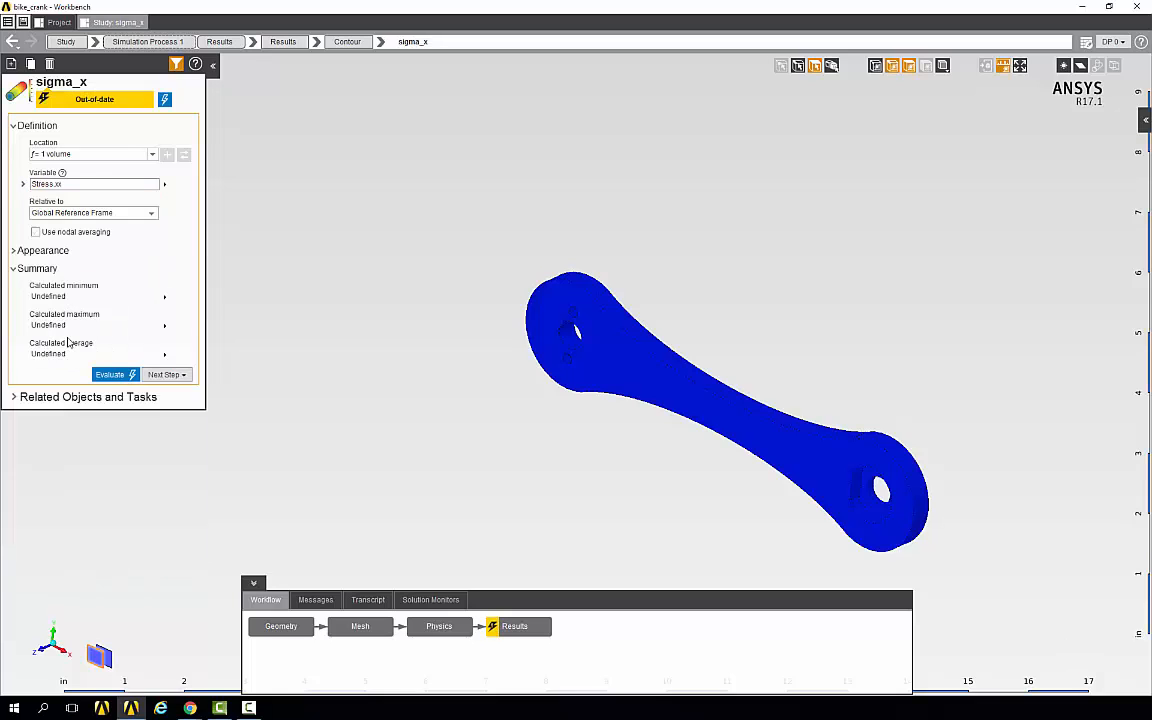
click(165, 101)
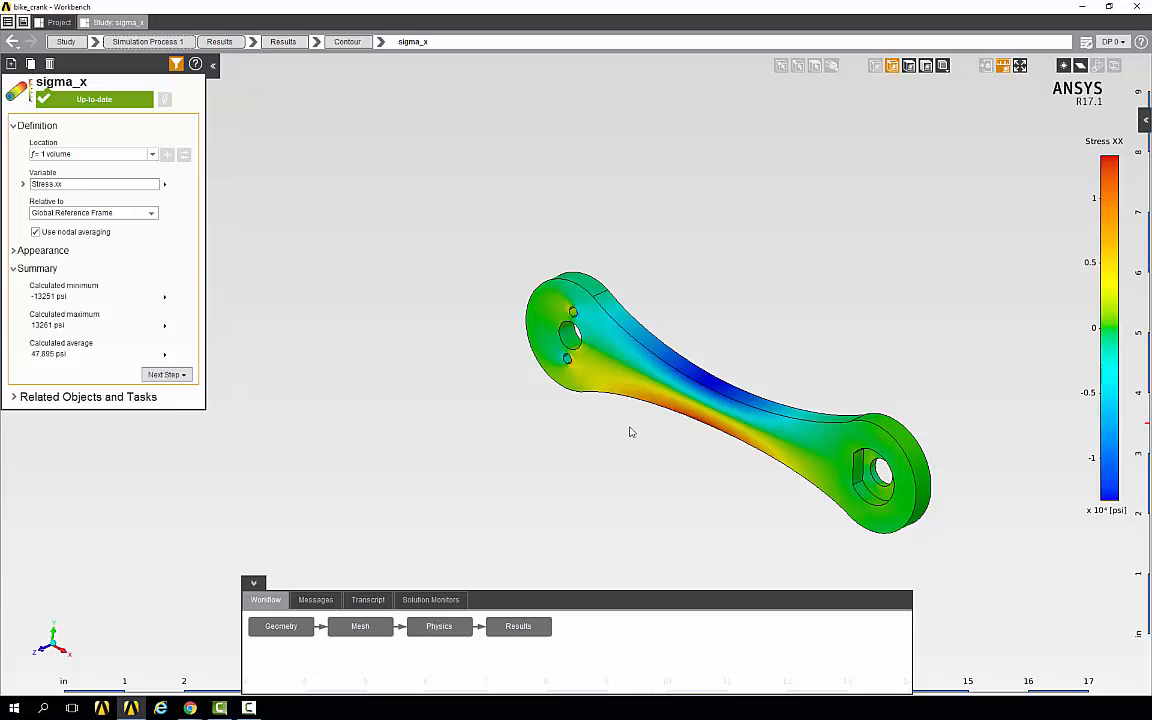
key(F10)
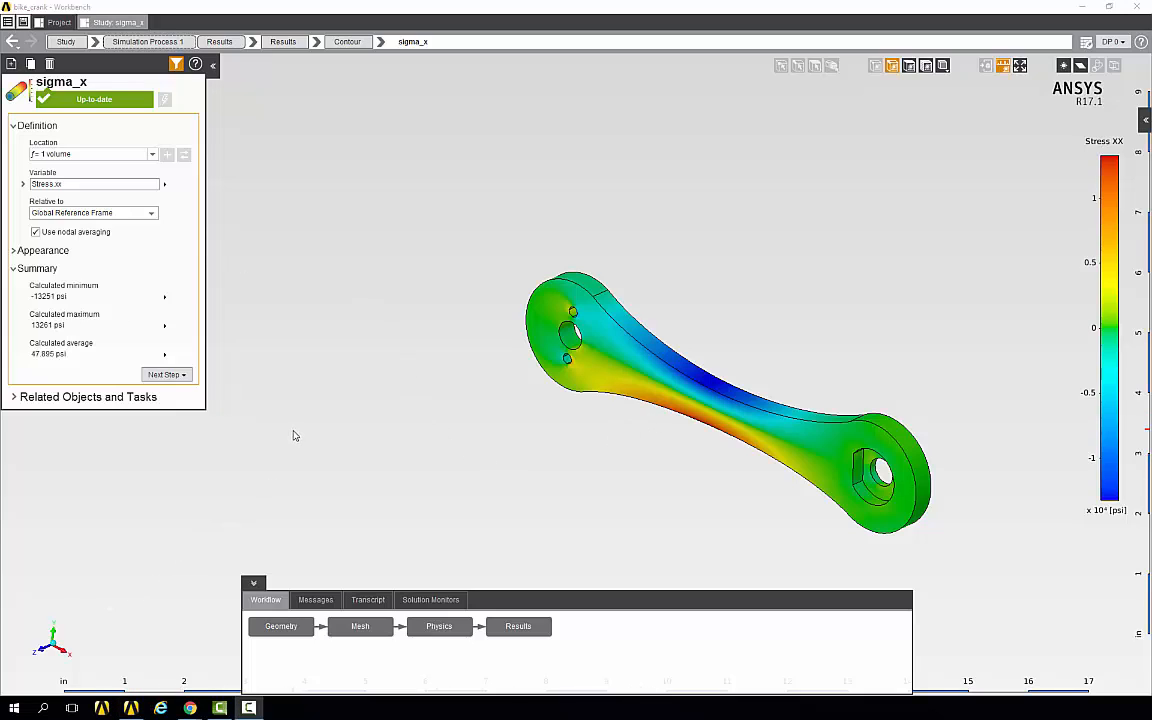
Add a reference frame to the auxiliary definitions of the results.
click(219, 42)
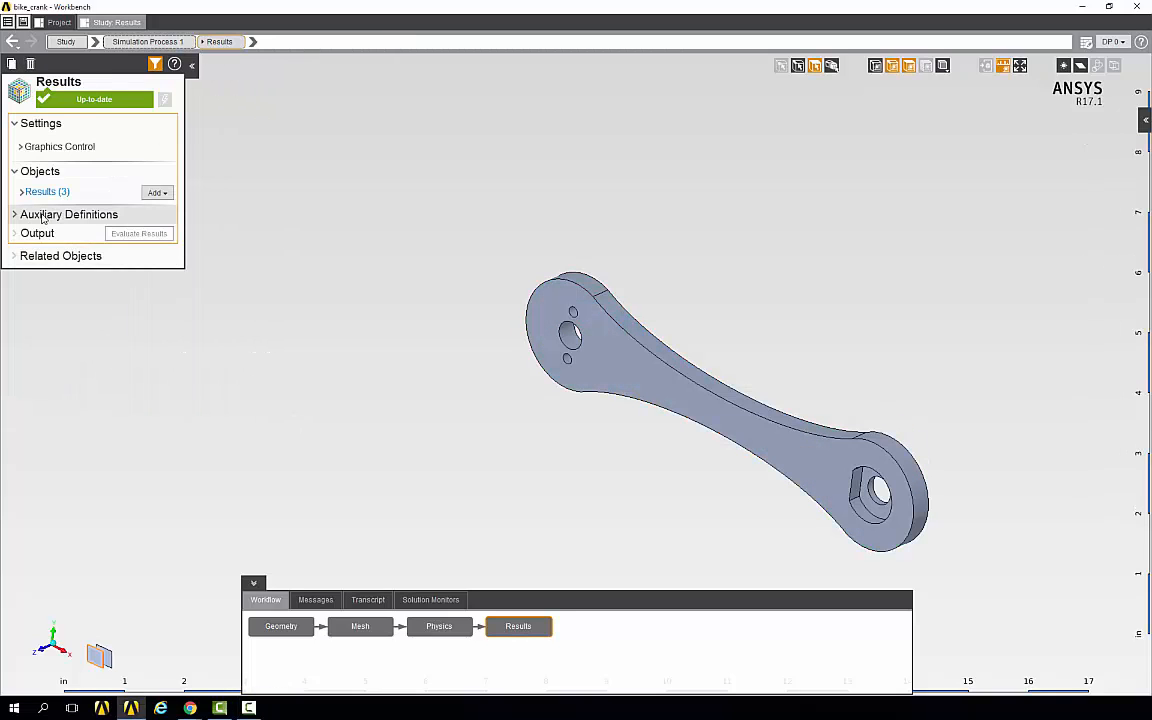
click(39, 216)
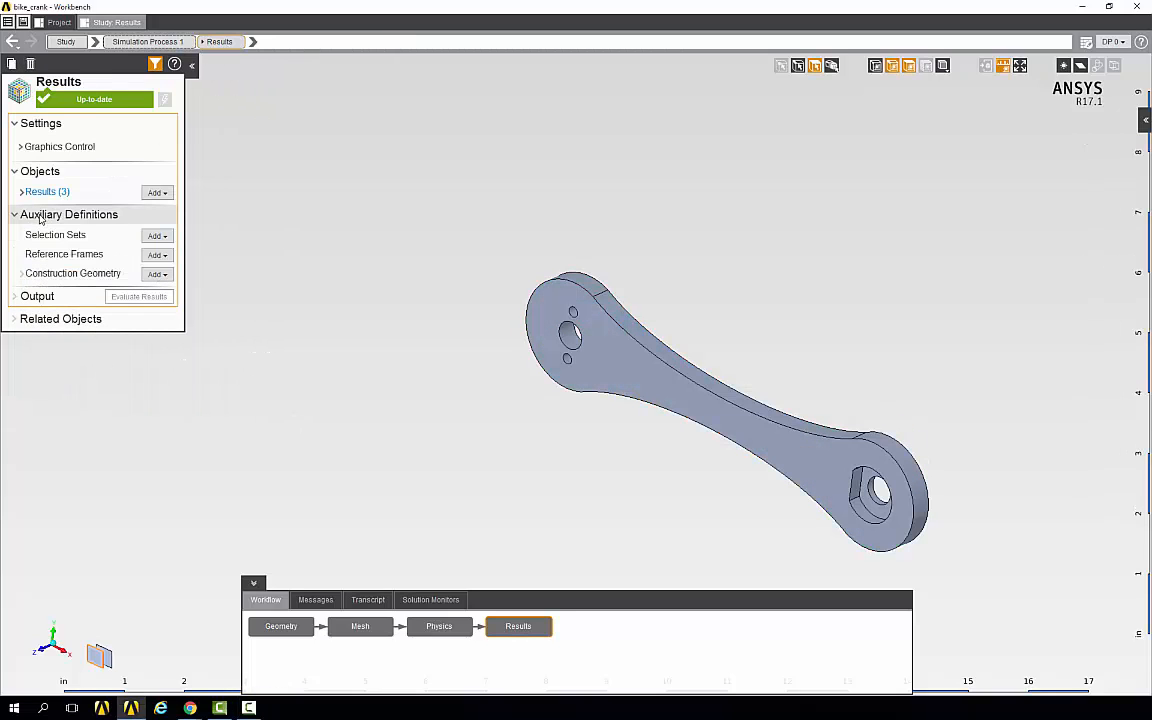
click(157, 255)
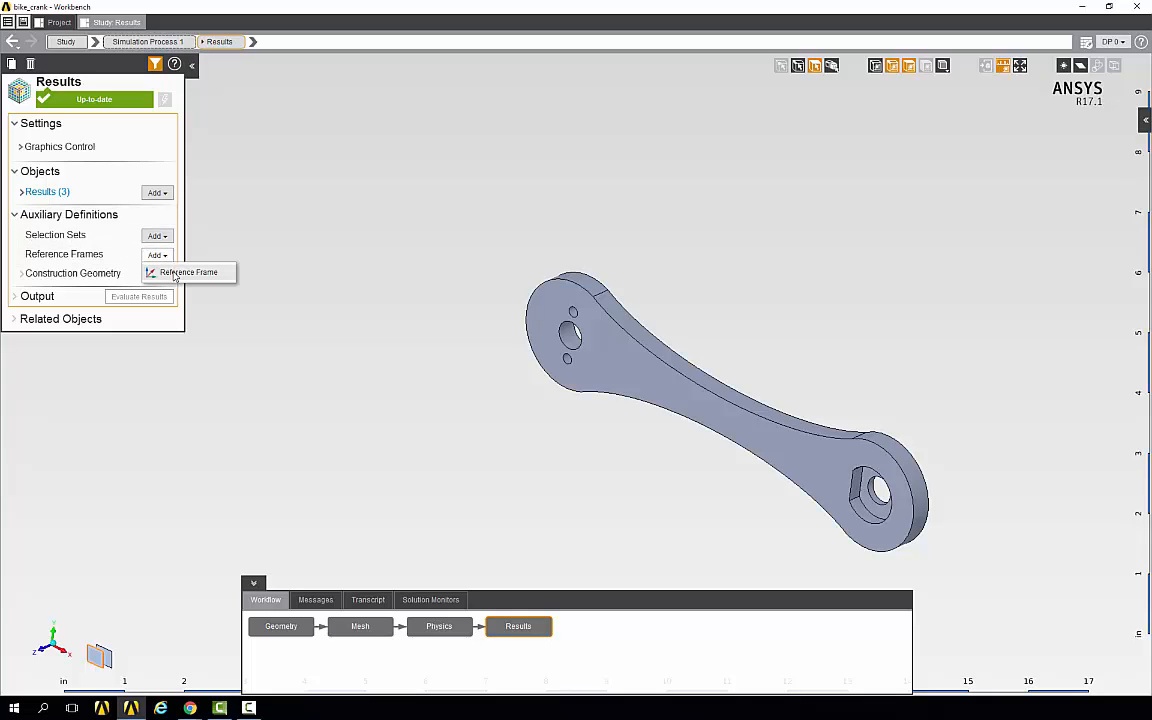
click(178, 273)
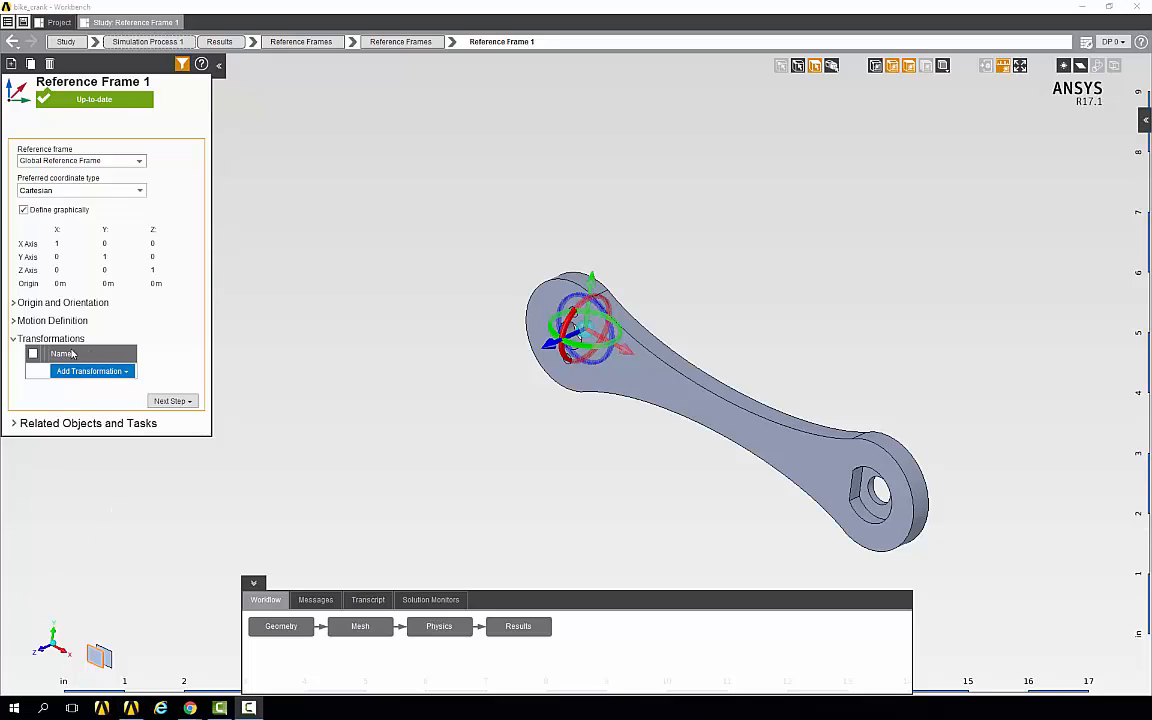
Define the reference frame's origin as location based, using the crank's volume with the Centroid calculation method.
click(15, 302)
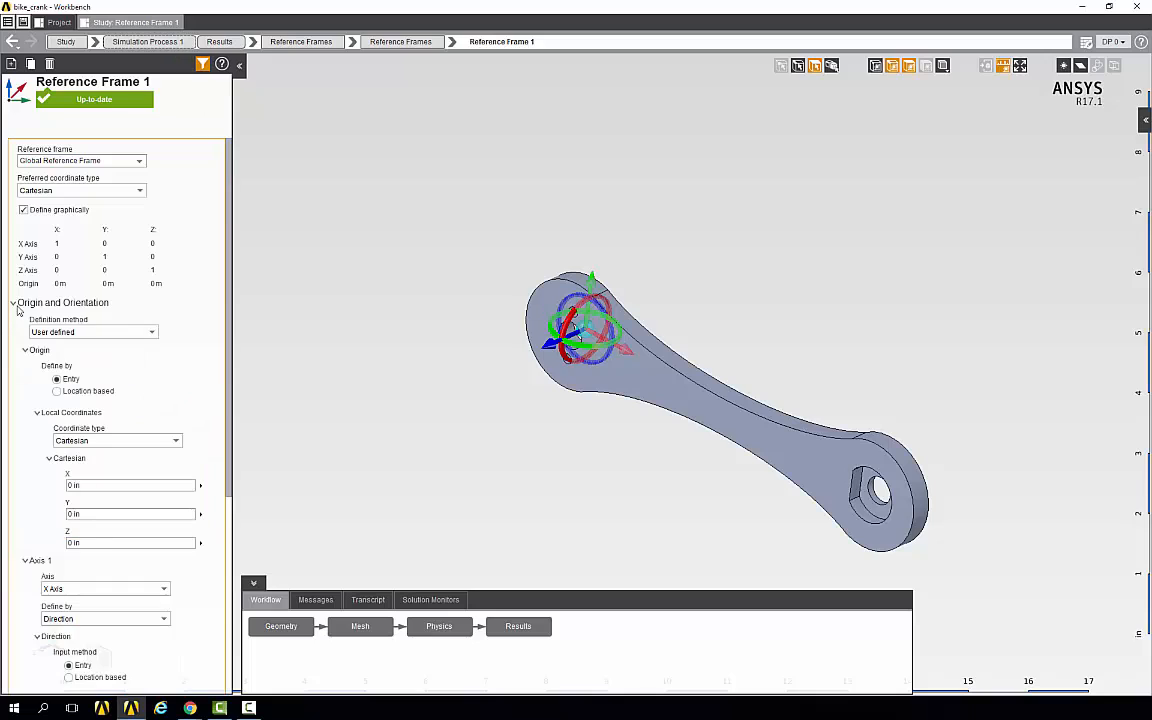
click(71, 397)
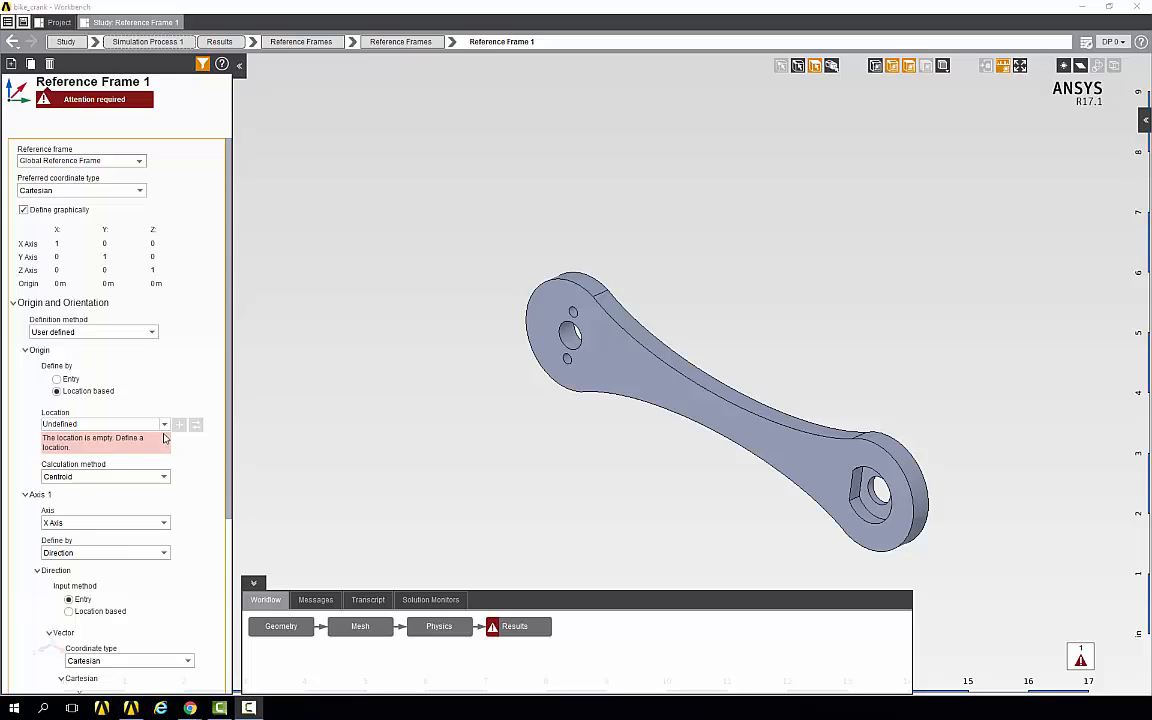
click(137, 425)
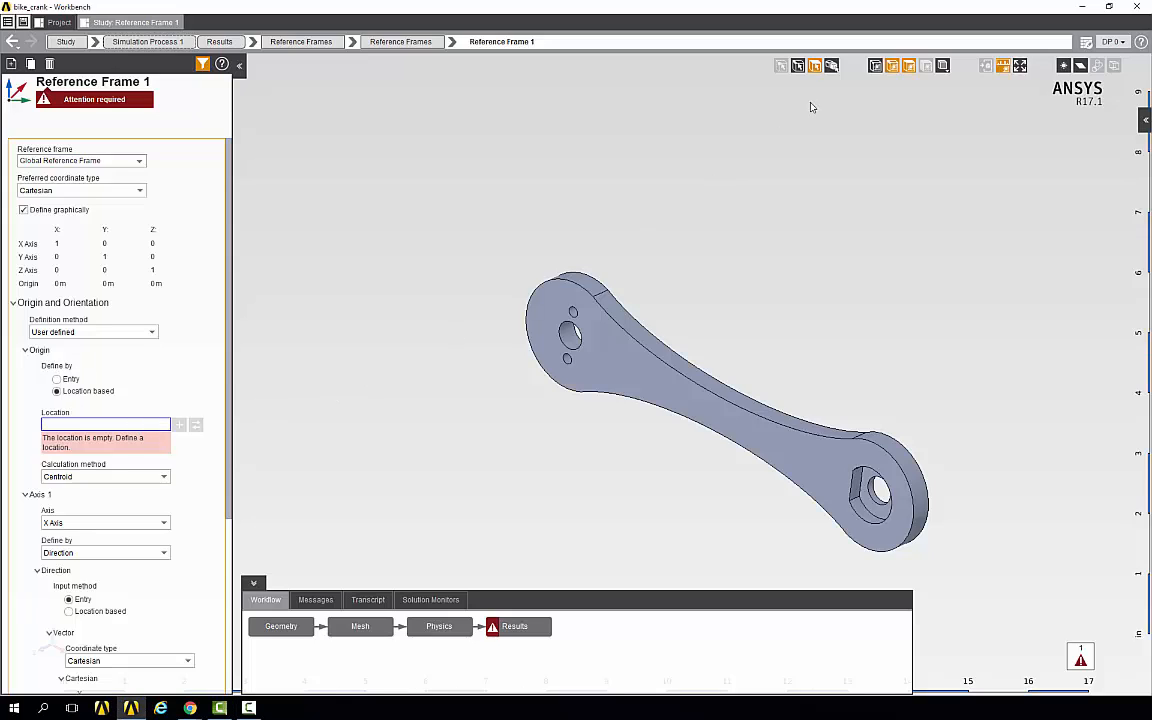
click(832, 67)
click(625, 346)
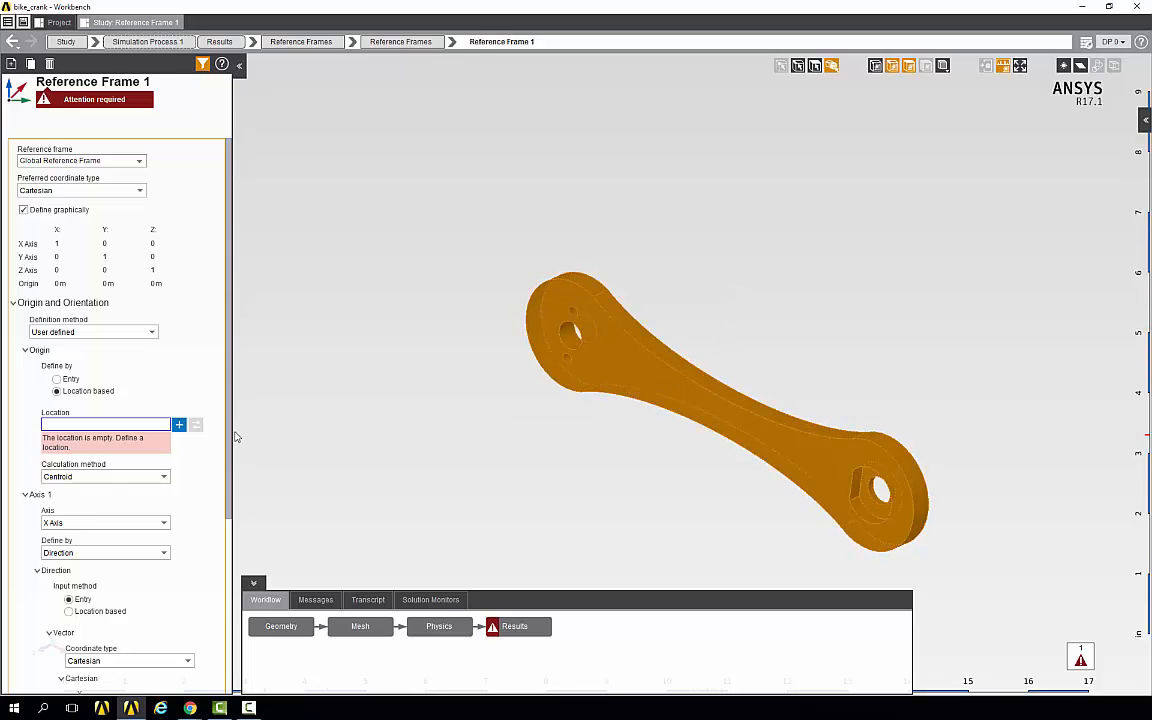
click(179, 426)
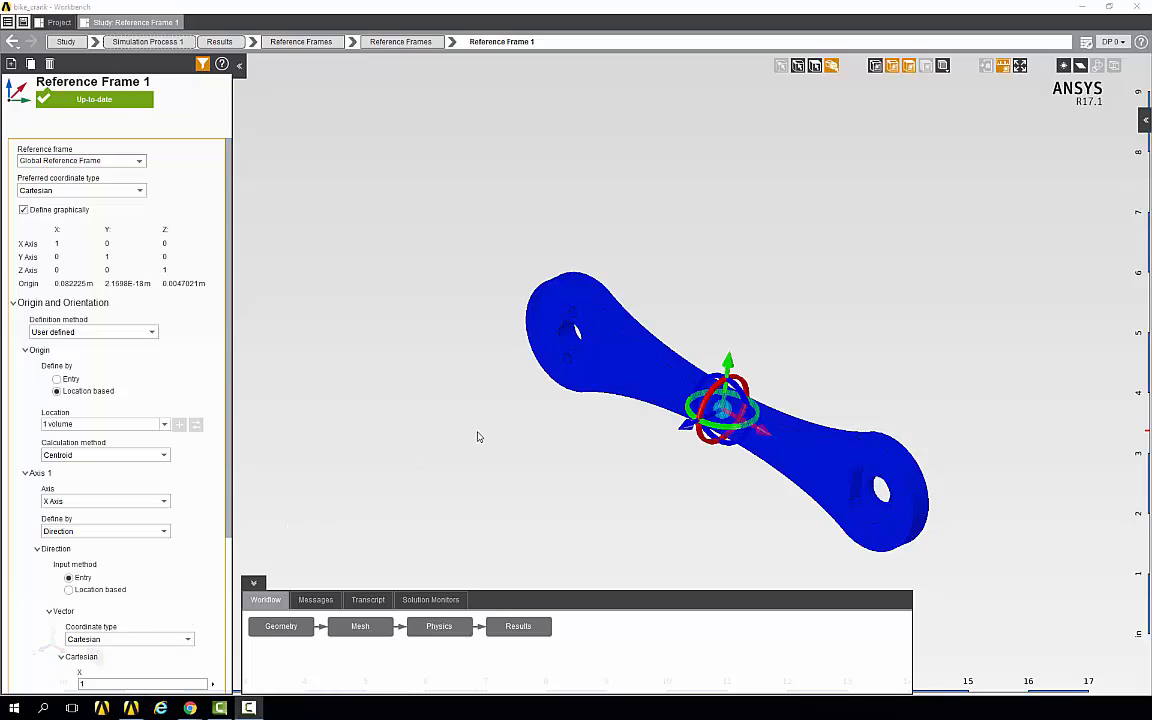
Add a construction plane and set its construction method to From reference frame.
click(1081, 66)
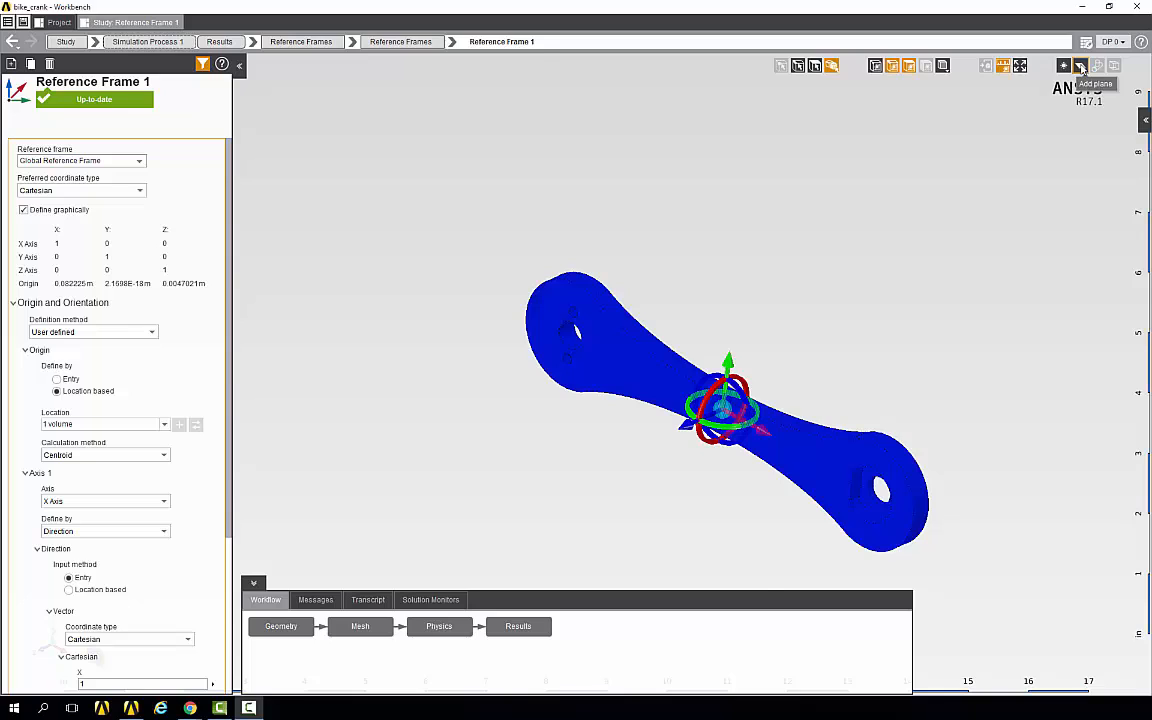
click(1081, 66)
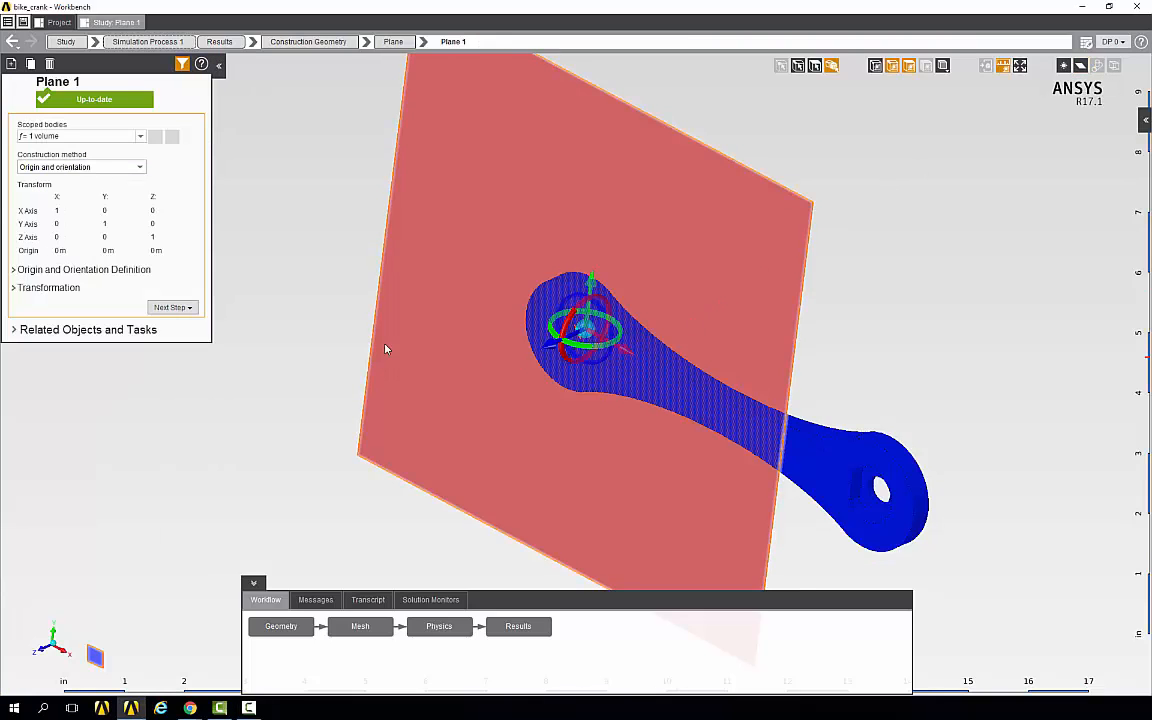
click(106, 169)
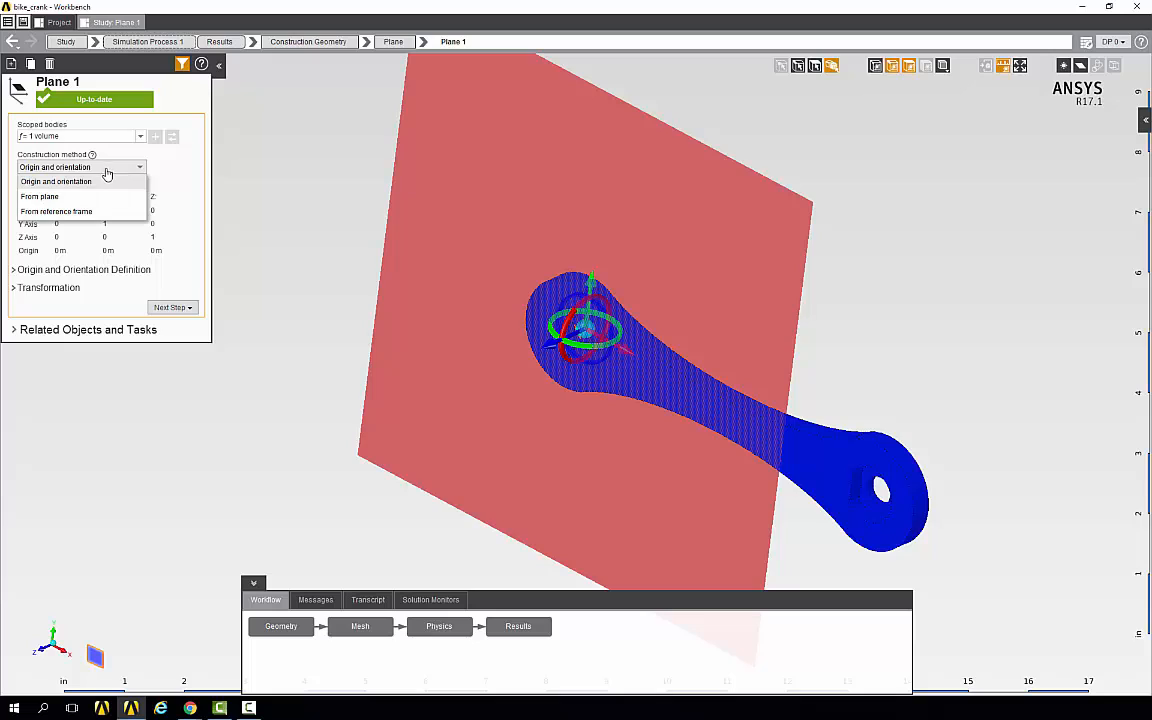
click(101, 212)
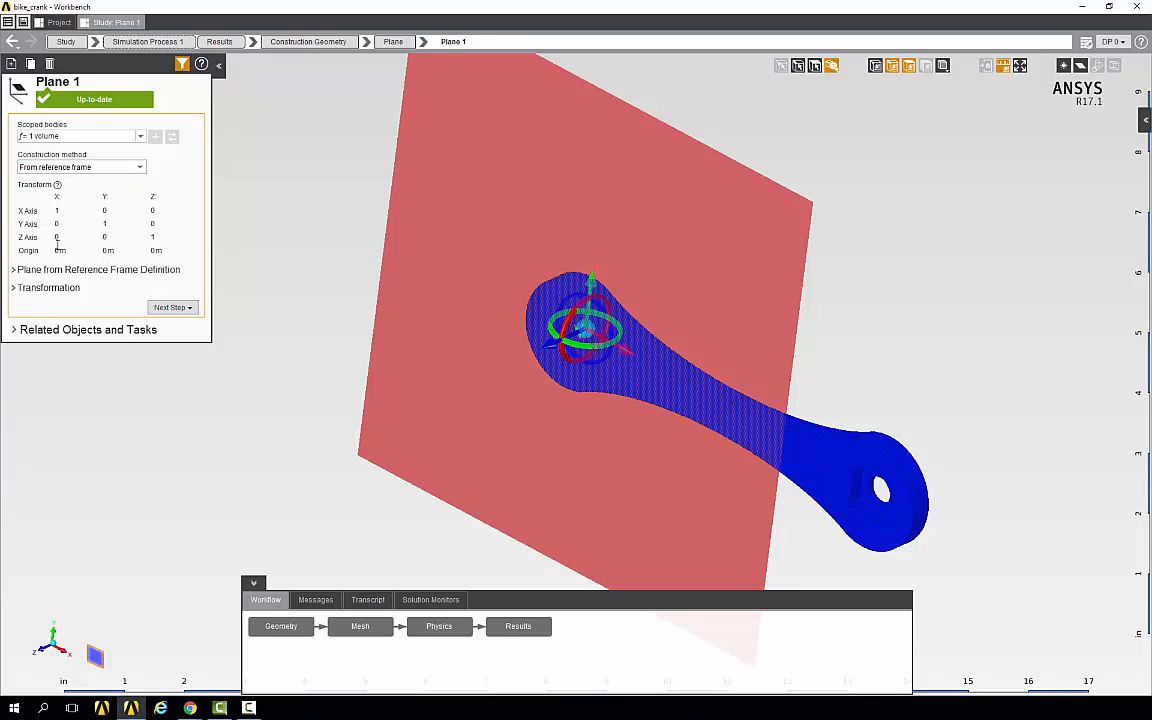
Base the construction plane on Reference Frame 1 and set its orientation to YZ.
click(14, 270)
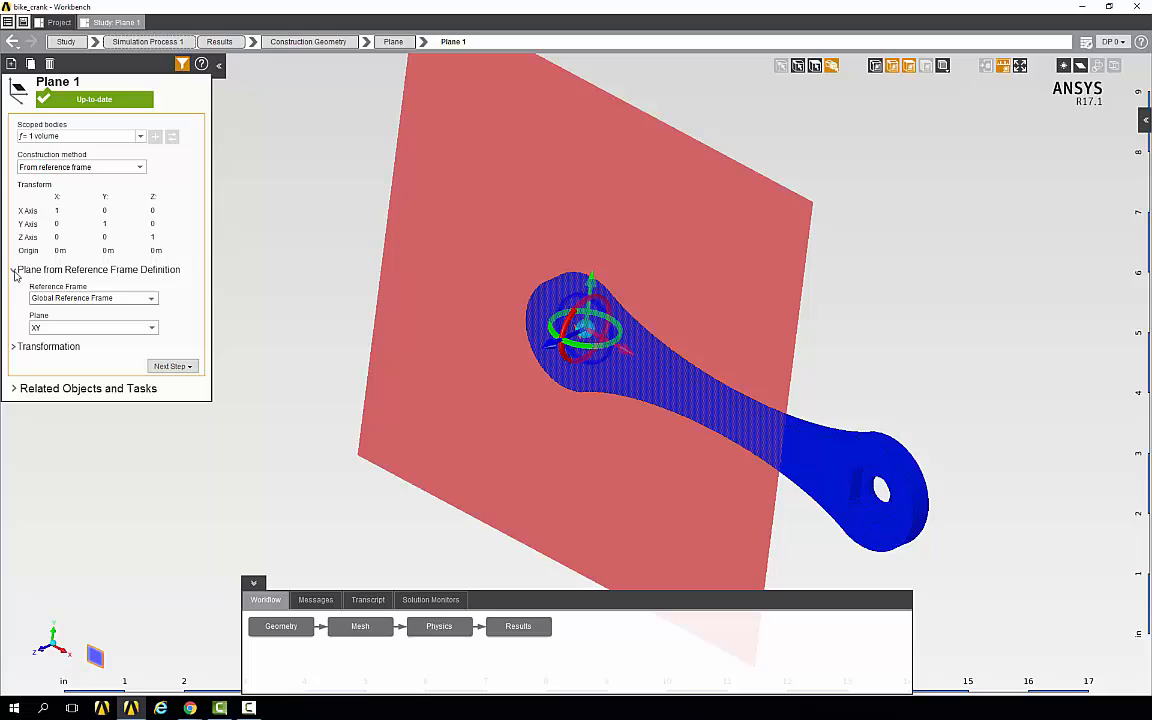
click(105, 298)
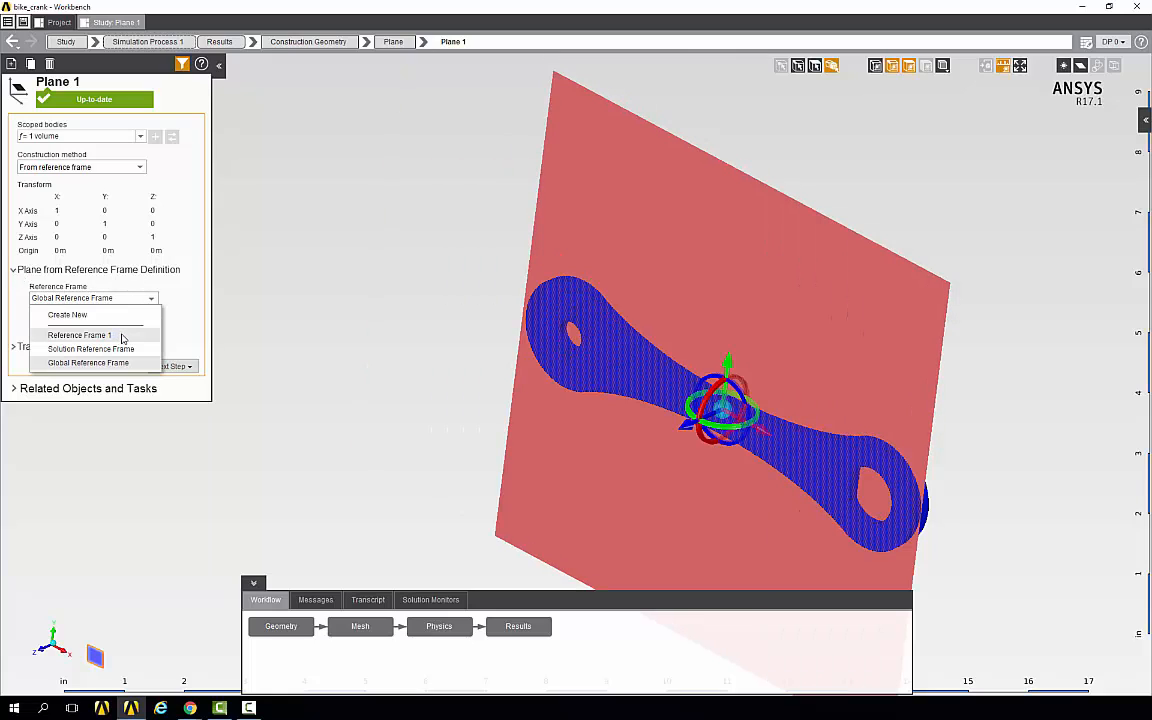
click(122, 335)
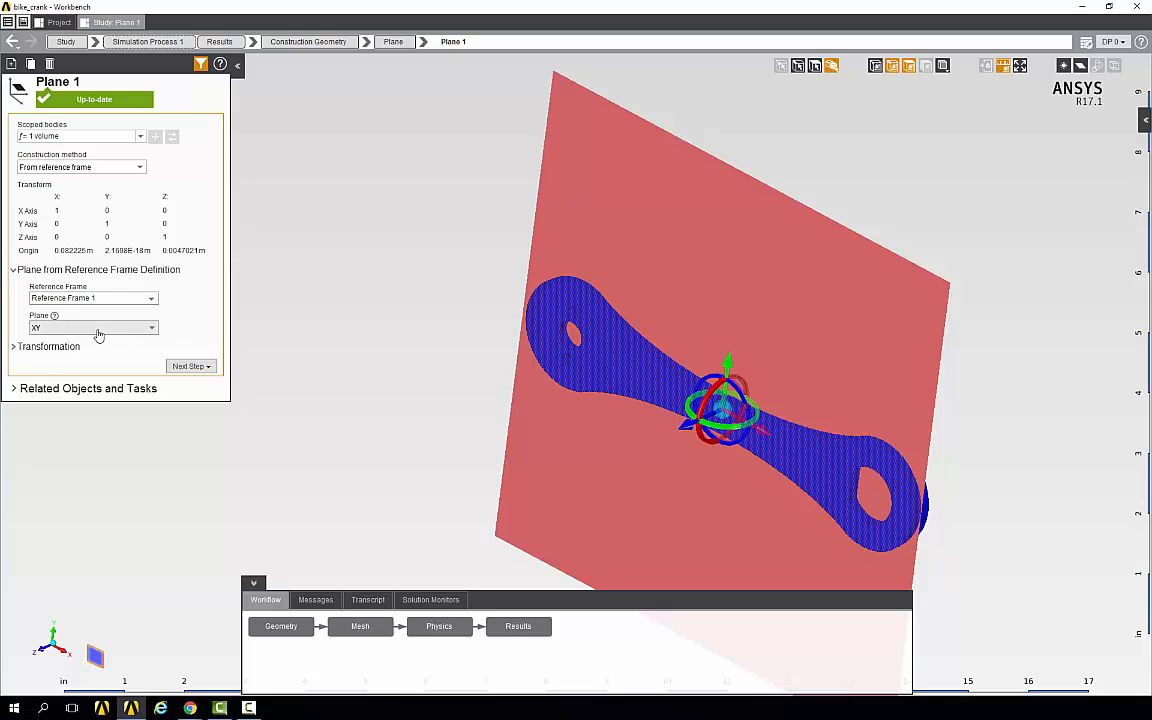
click(99, 330)
click(80, 355)
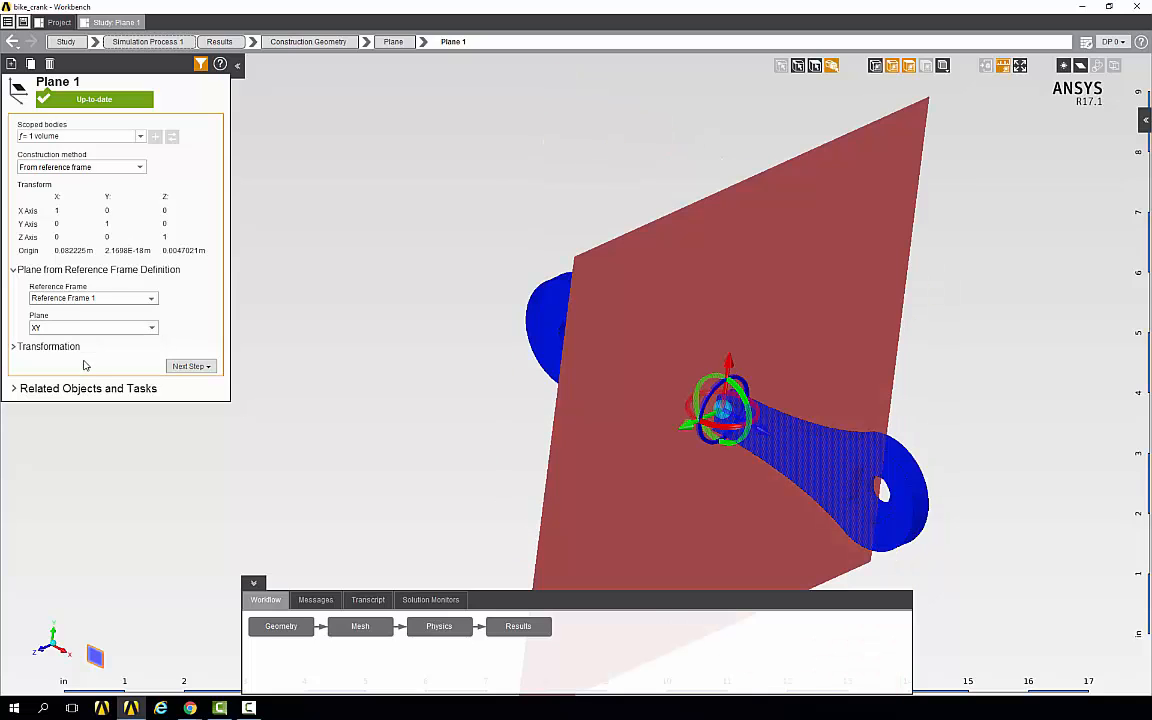
middle_drag(461, 337, 479, 276)
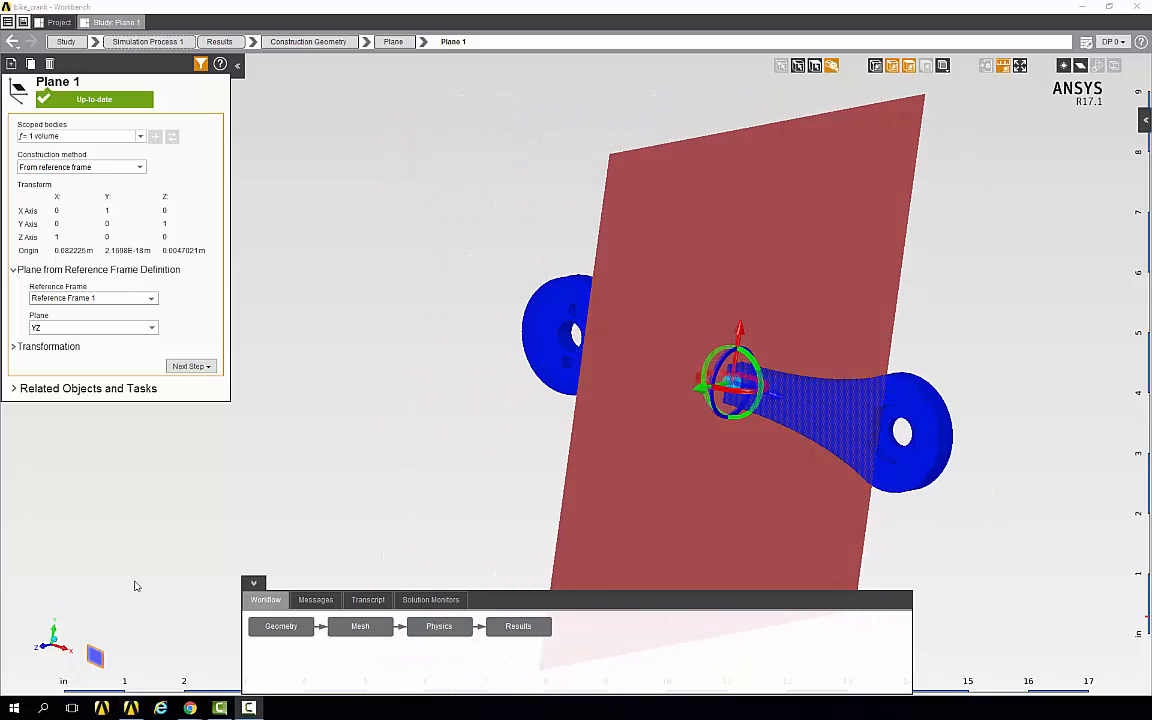
Add another contour result and set its location to Plane 1.
click(222, 42)
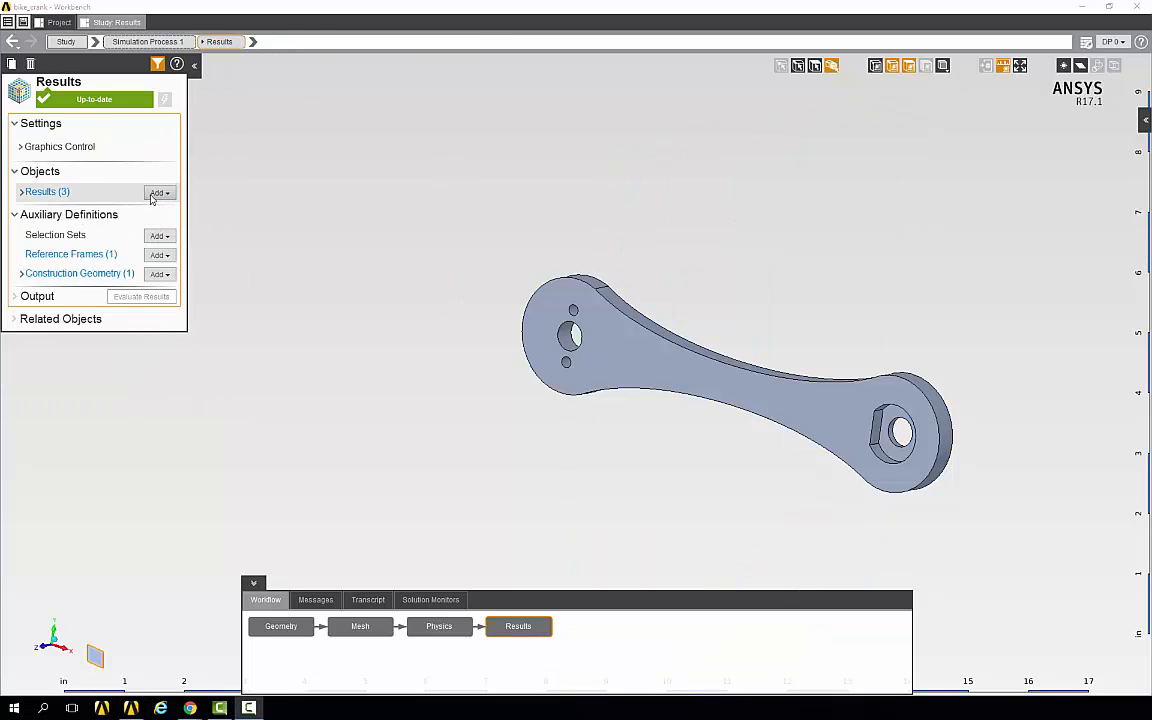
click(157, 193)
click(176, 273)
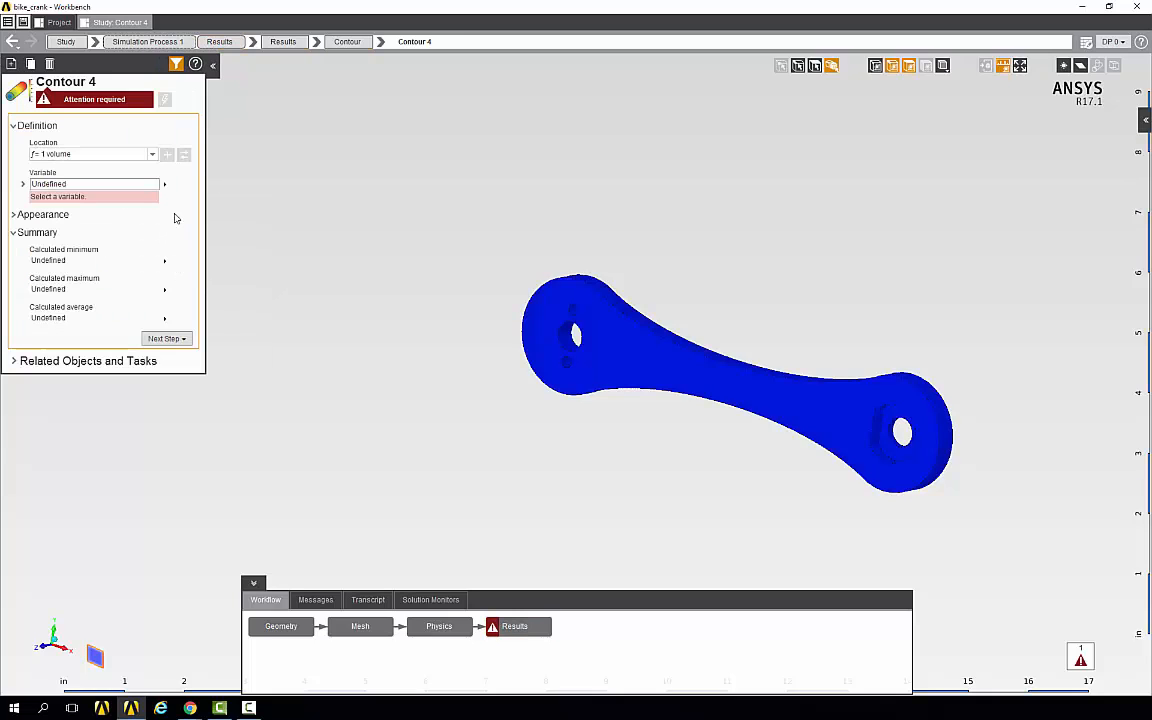
click(151, 157)
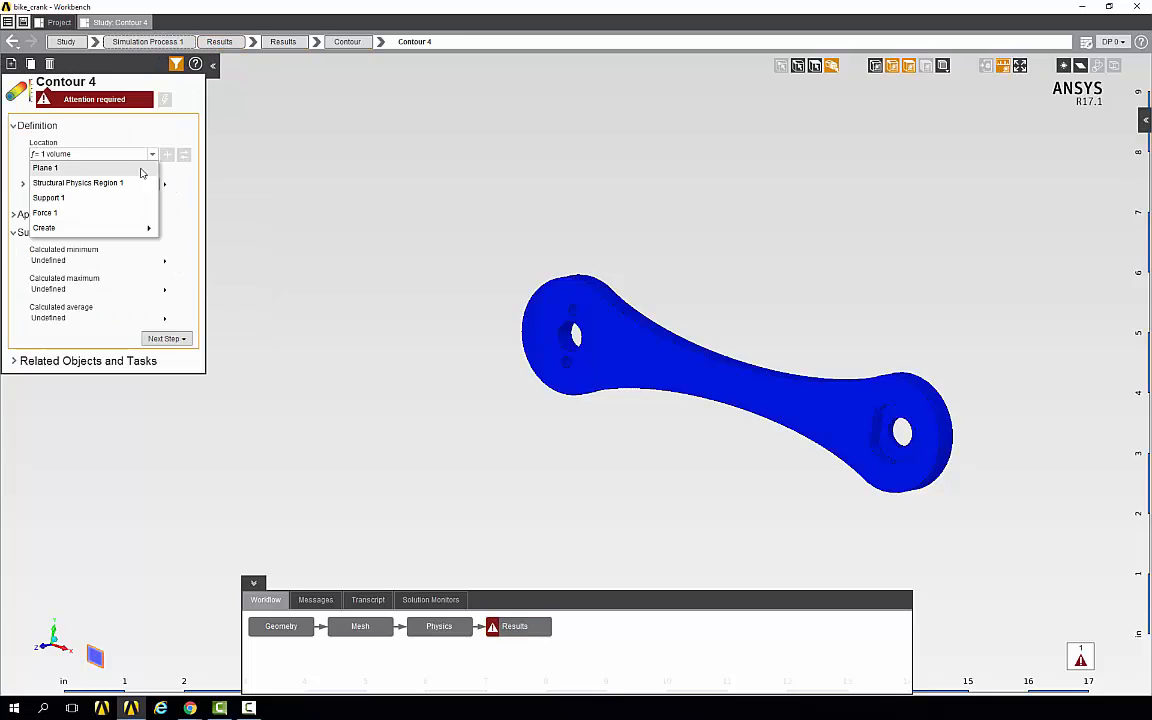
click(93, 168)
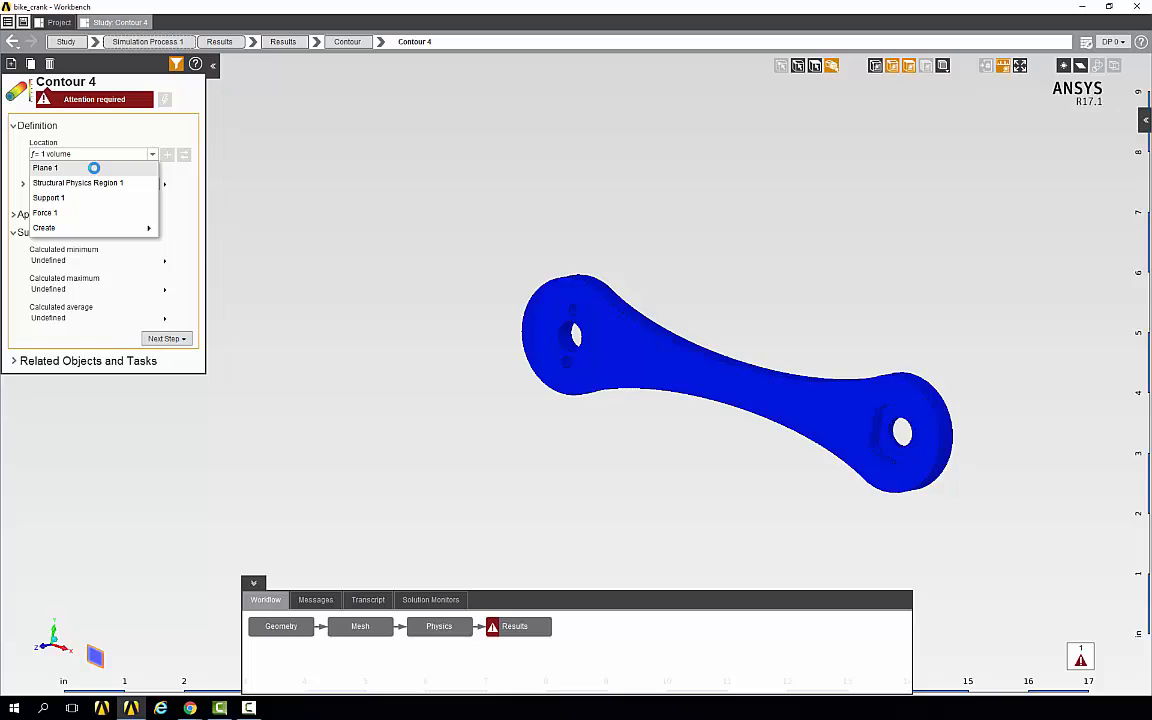
Set the variable of the Plane 1 contour to Stress XX.
click(164, 184)
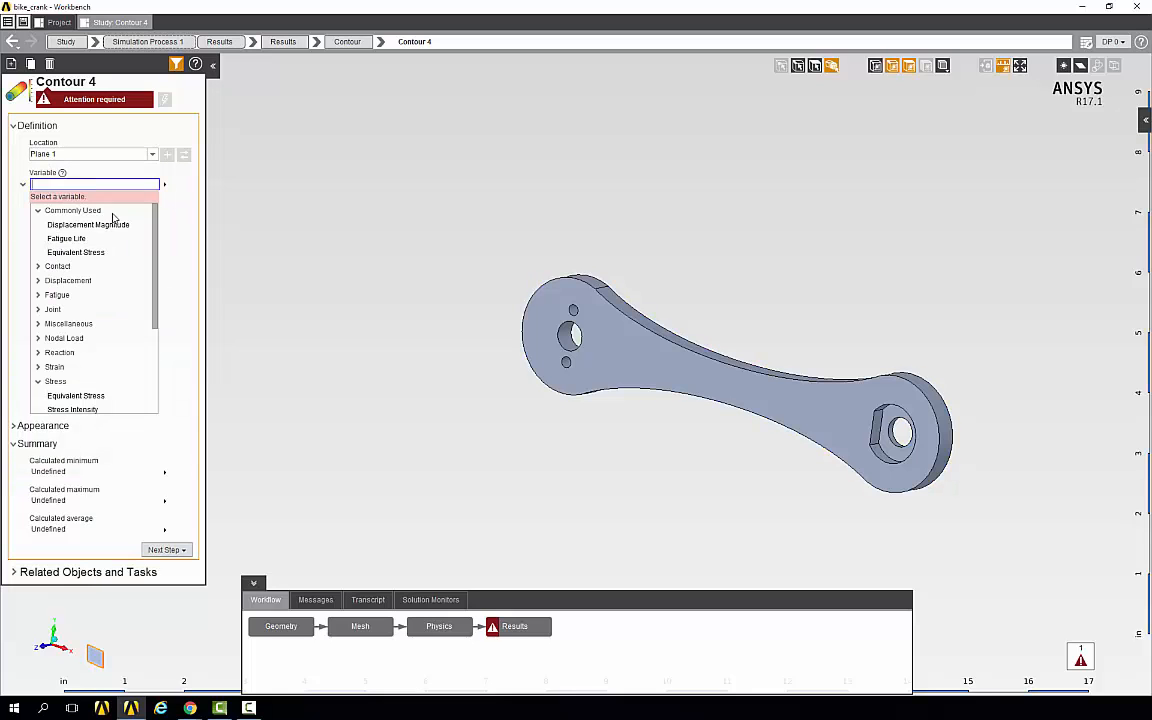
scroll(85, 367, down, 3)
click(71, 371)
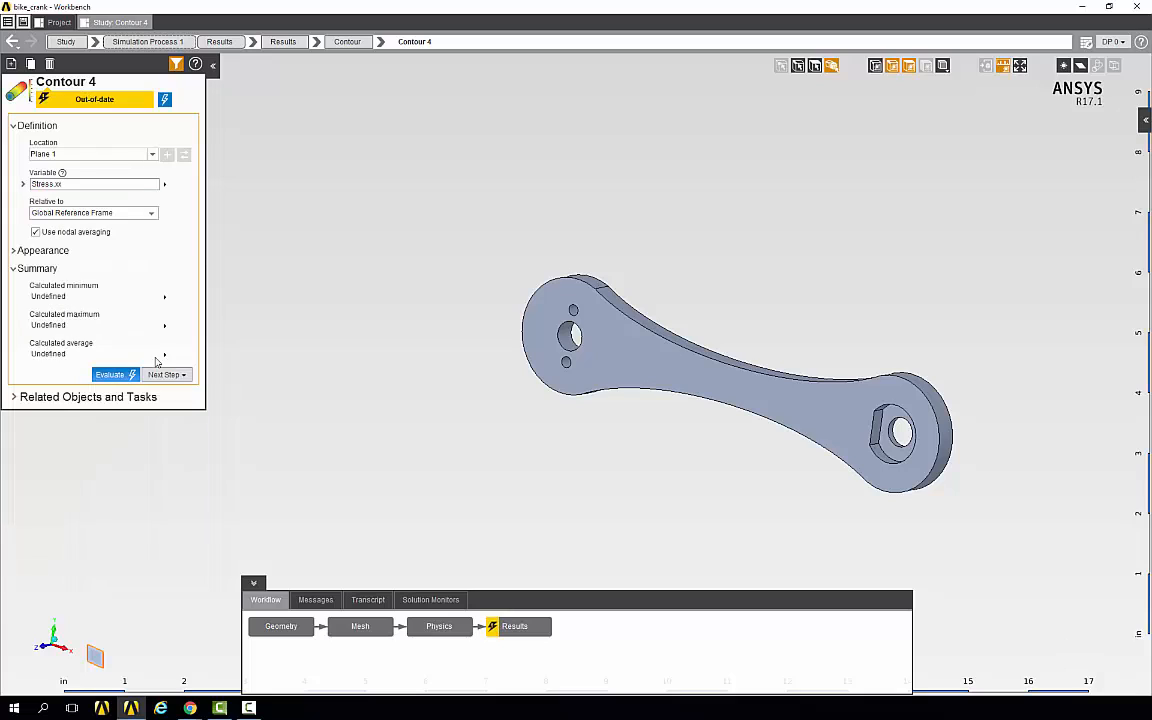
Make the Plane 1 contour's stress relative to Reference Frame 1, evaluate the result and inspect the section.
click(86, 214)
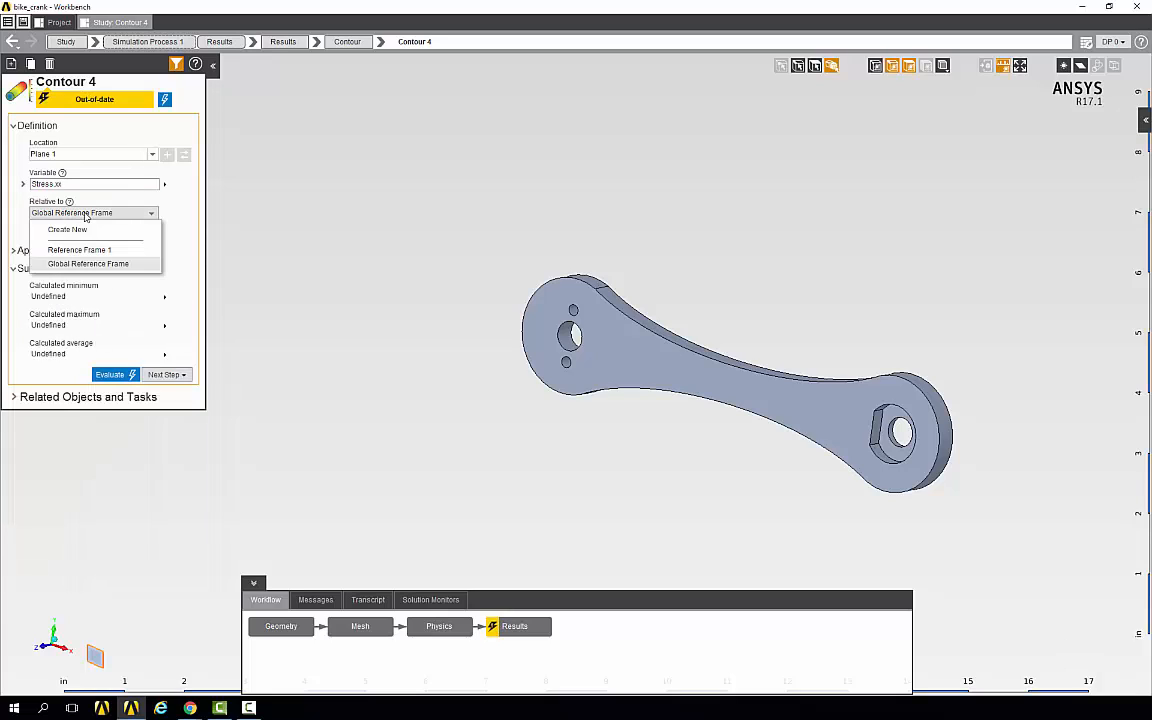
click(107, 251)
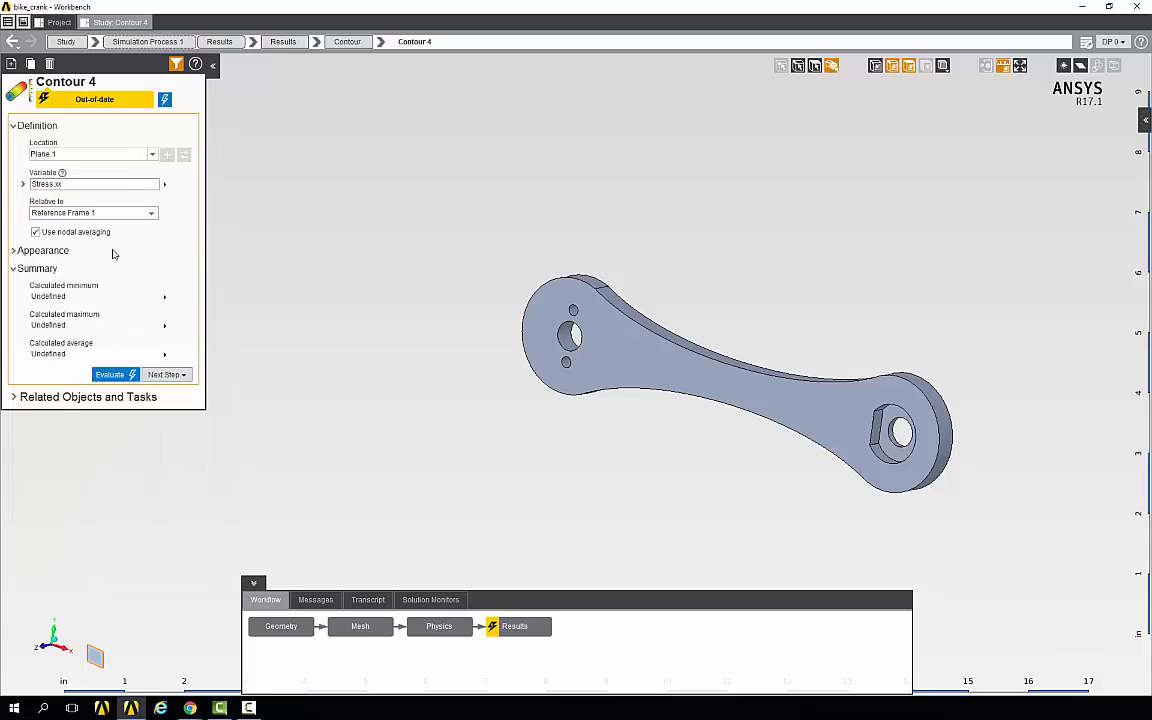
click(165, 101)
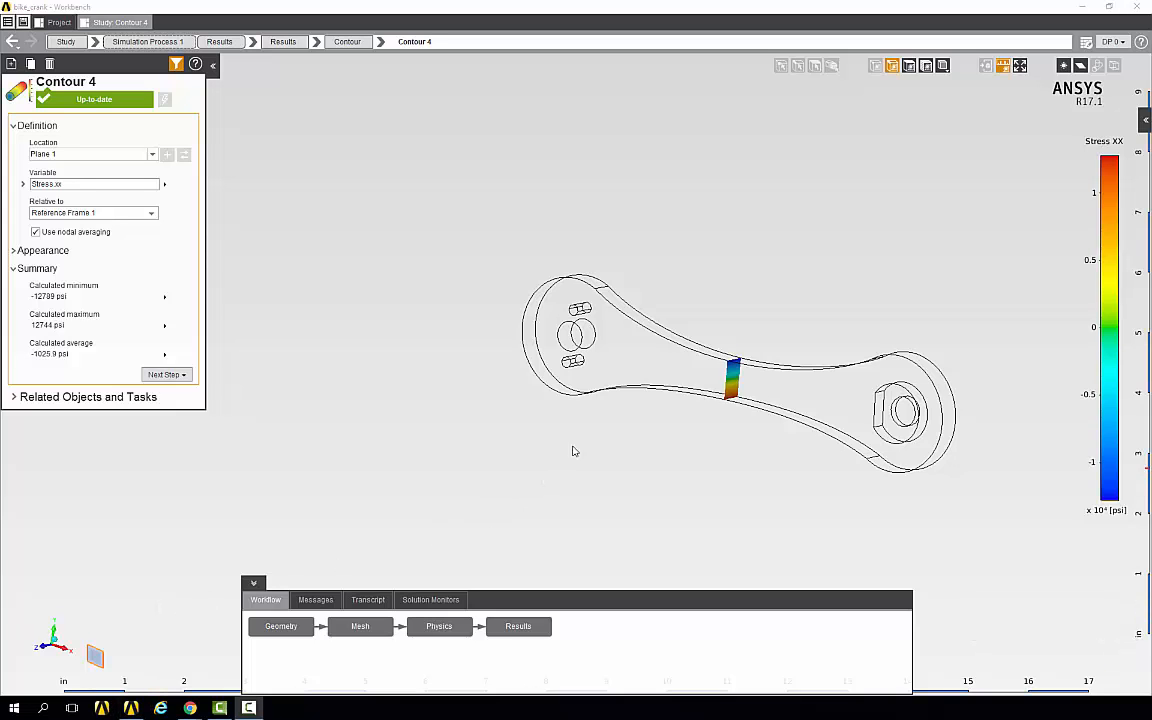
middle_drag(573, 451, 525, 414)
scroll(540, 372, up, 3)
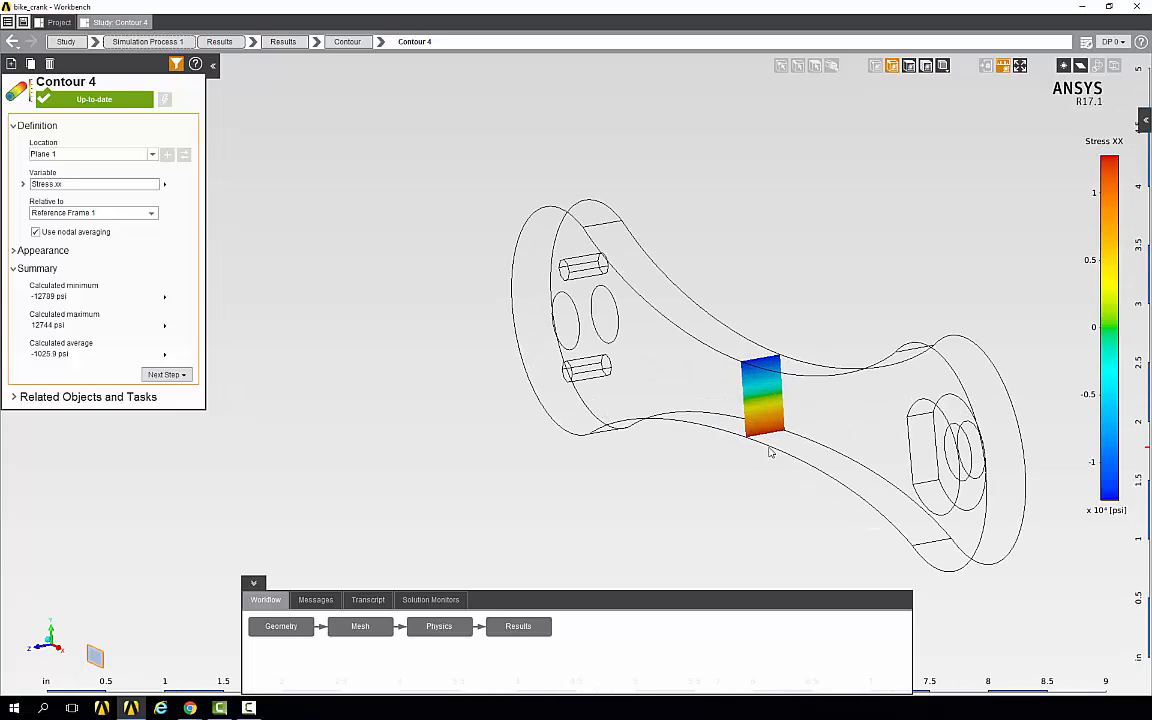
middle_drag(797, 429, 726, 382)
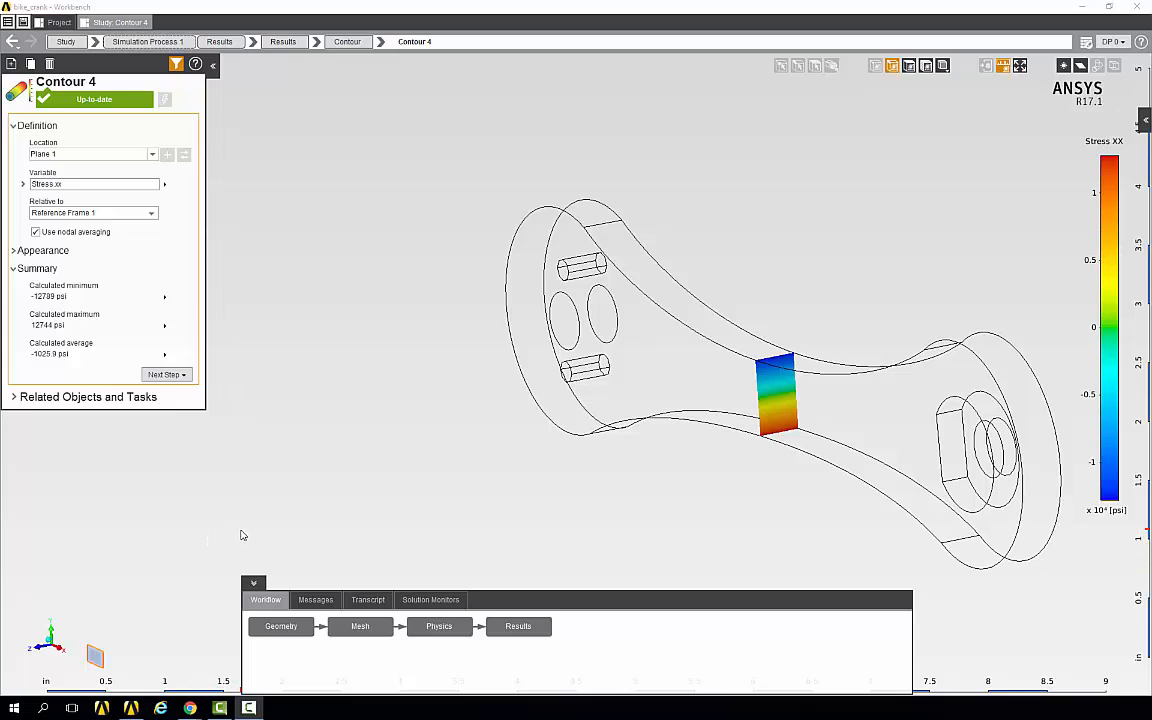
Add another contour result and rename it sigma_y.
click(217, 42)
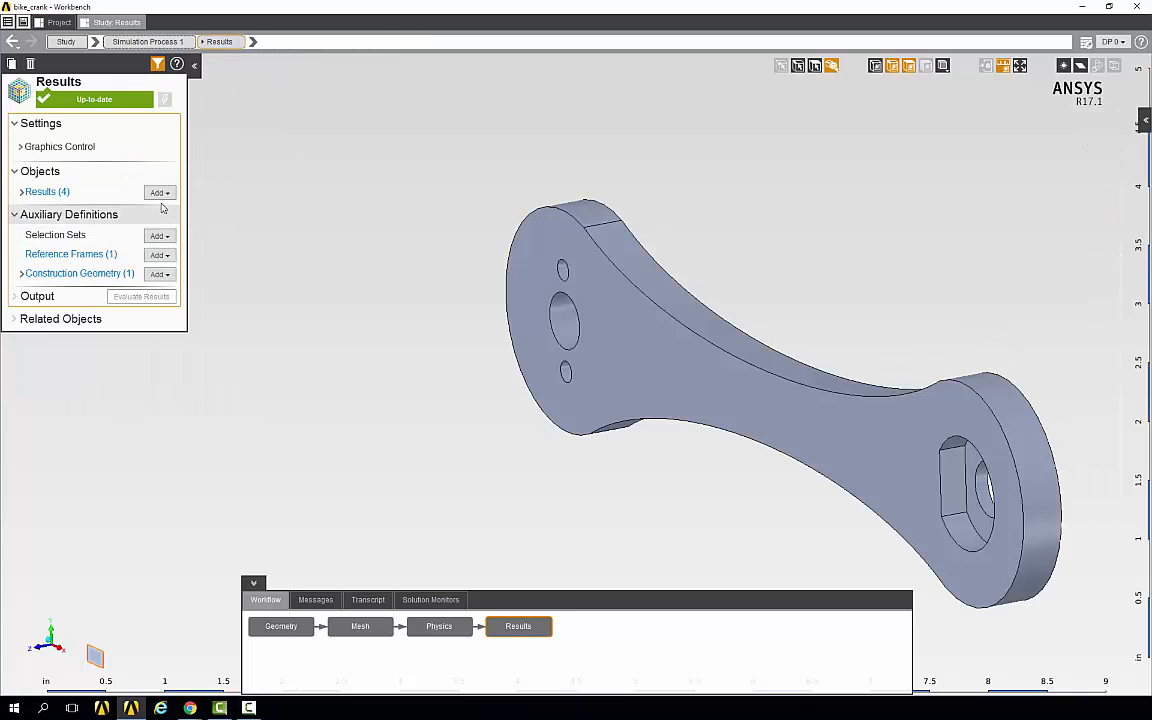
click(157, 193)
click(170, 273)
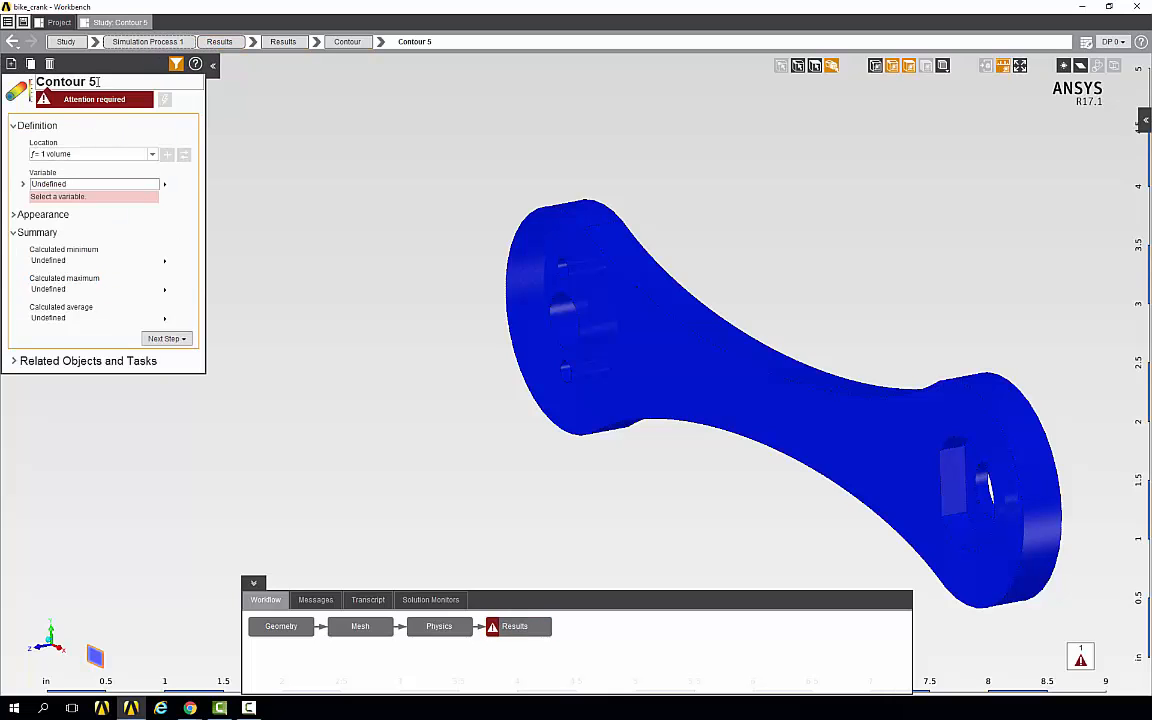
drag(38, 82, 100, 84)
text(sigma_y)
key(Return)
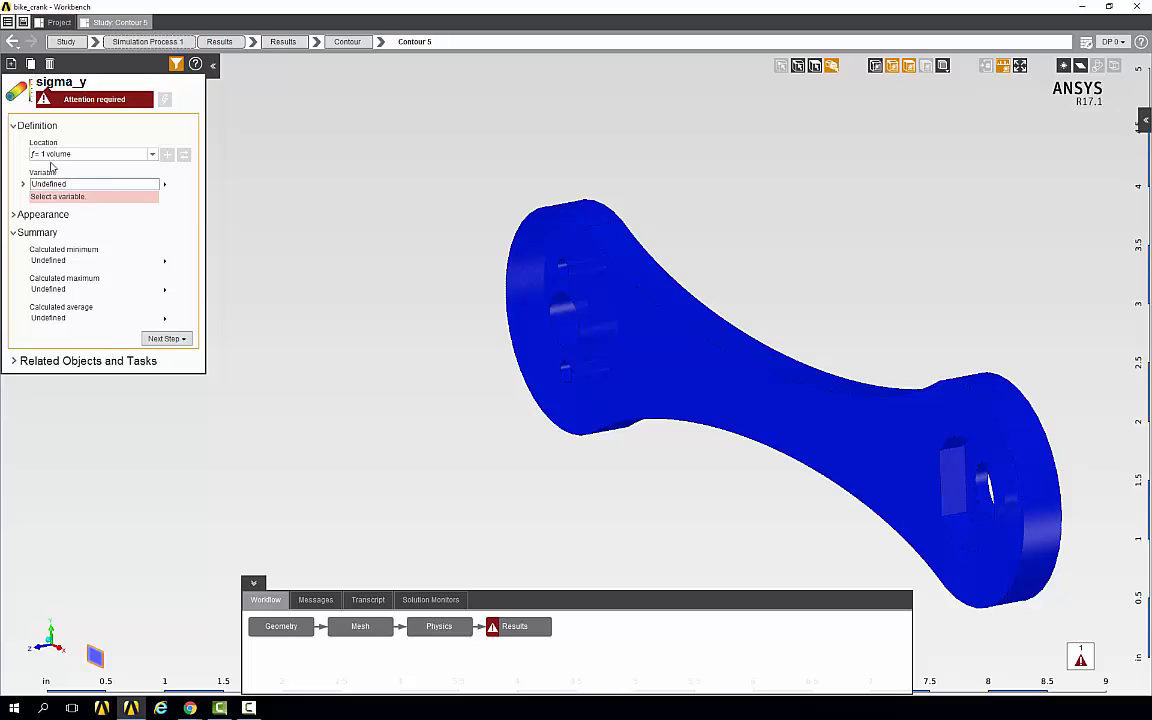
Set the sigma_y contour's variable to Stress YY, evaluate it and inspect the stress distribution over the whole crank.
click(72, 186)
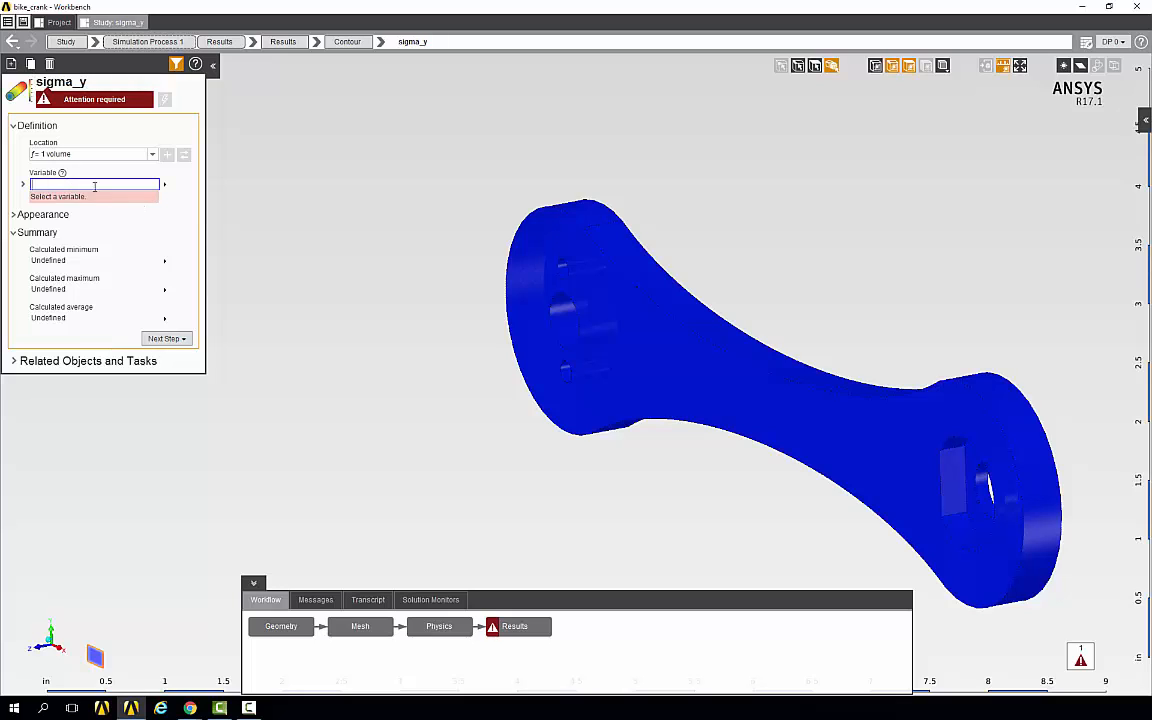
click(83, 183)
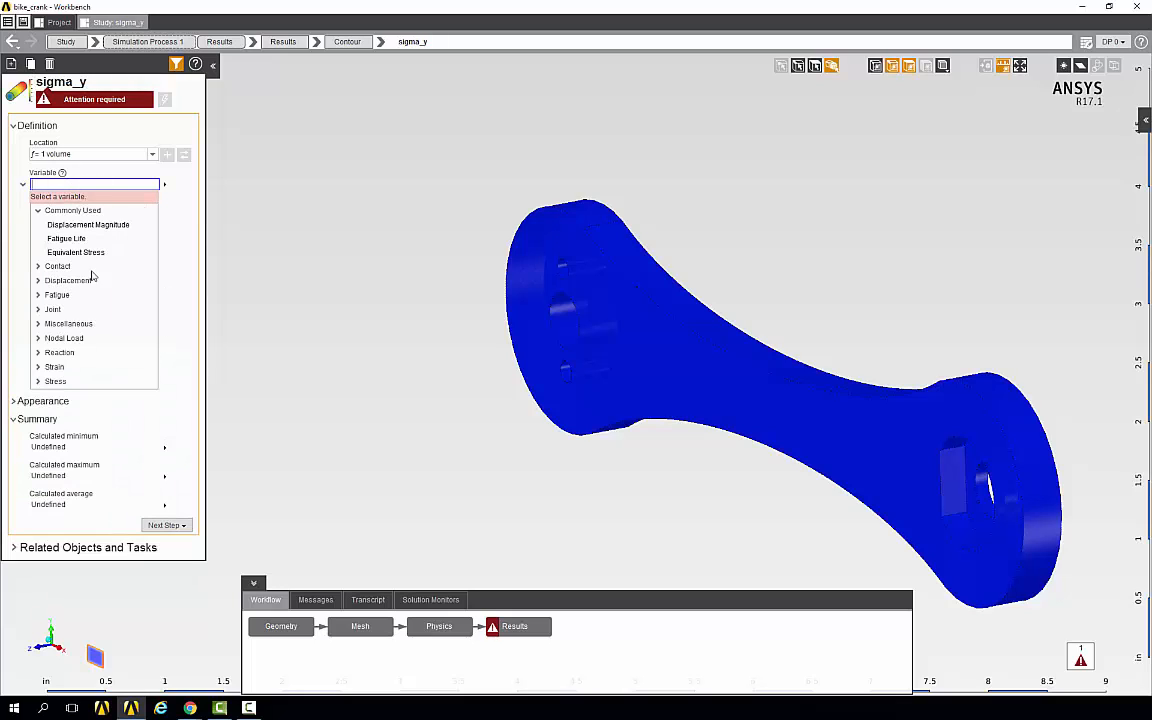
click(60, 381)
scroll(80, 355, down, 3)
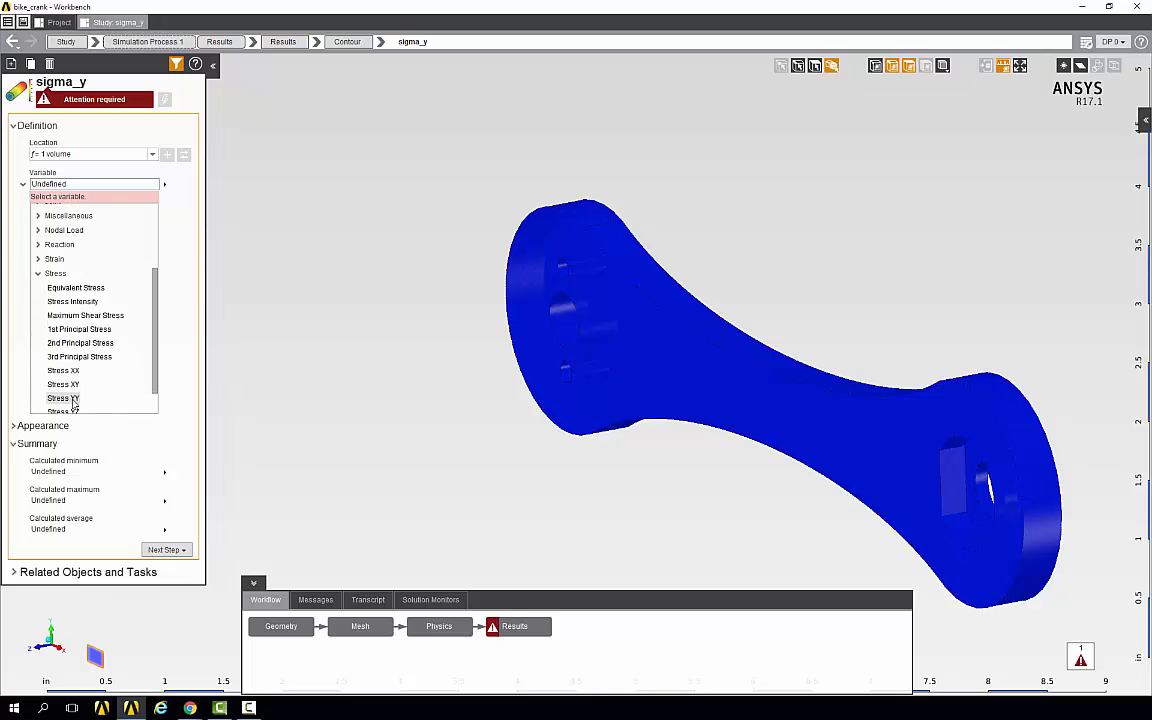
click(72, 399)
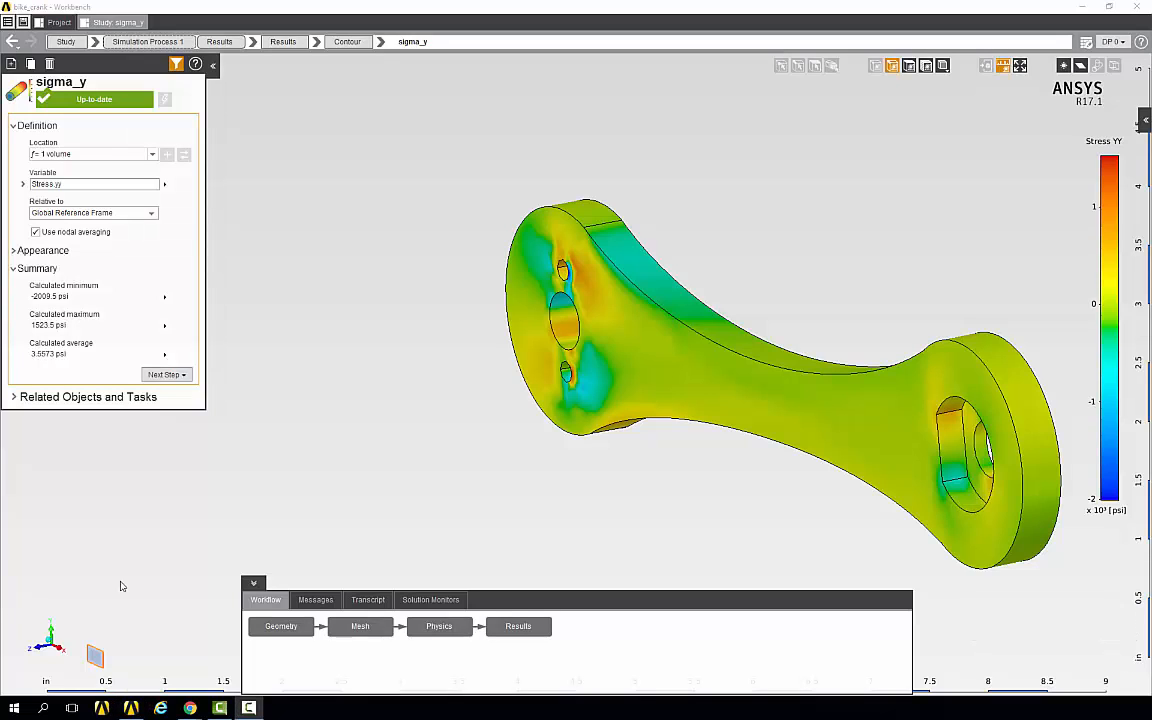
middle_drag(735, 360, 787, 395)
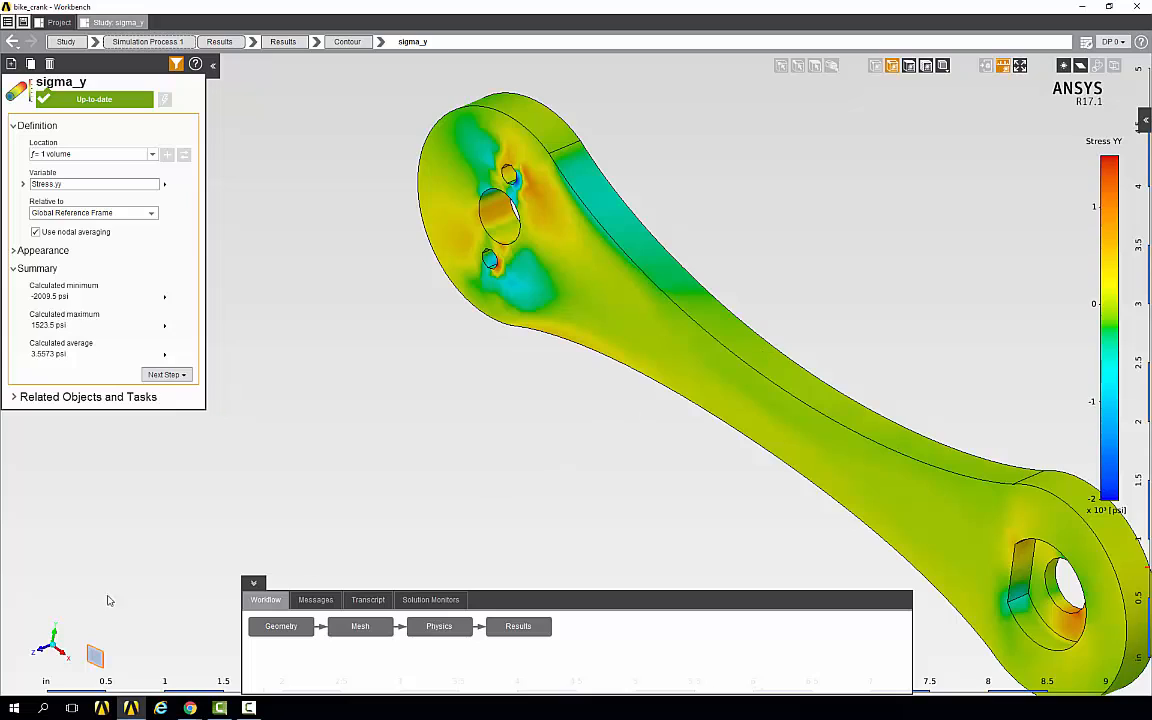
key(F10)
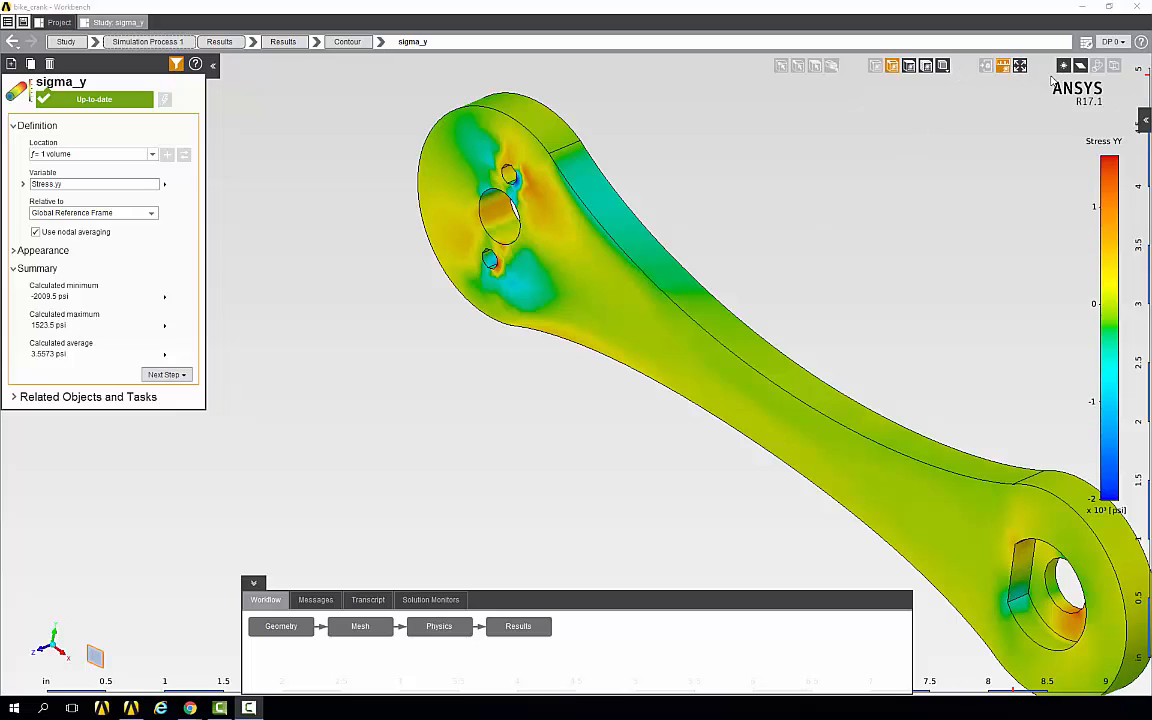
click(1020, 66)
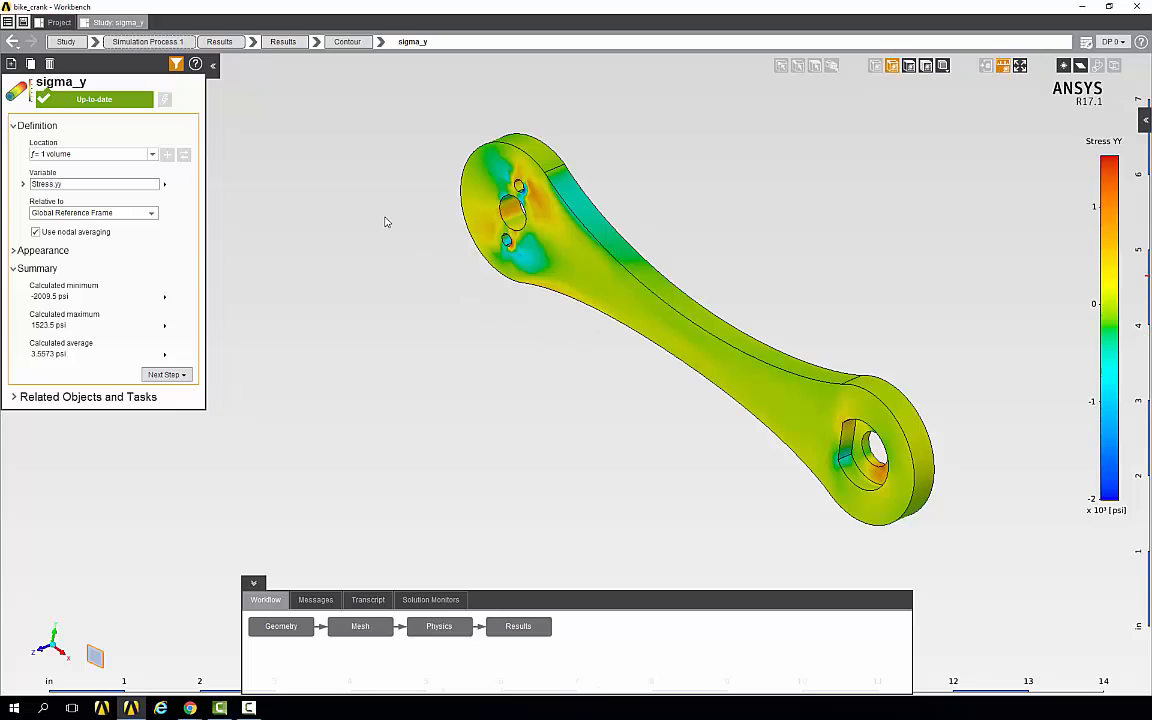
Add a Force Reaction result to the simulation results.
click(219, 42)
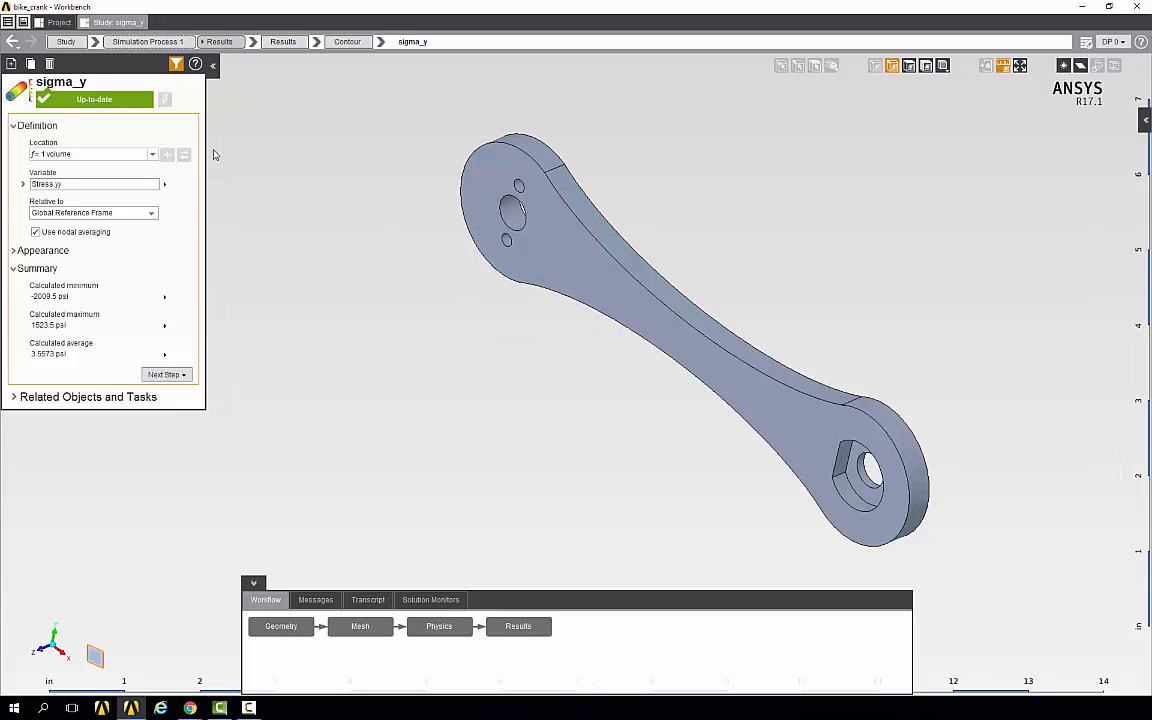
click(161, 193)
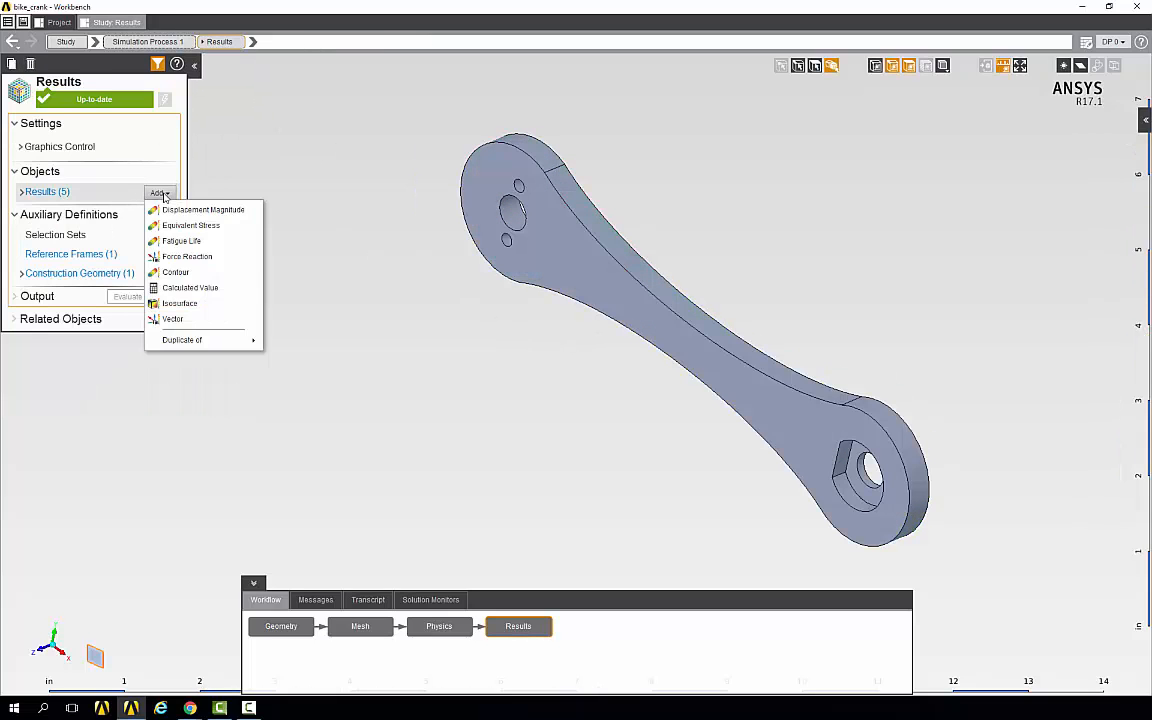
click(190, 257)
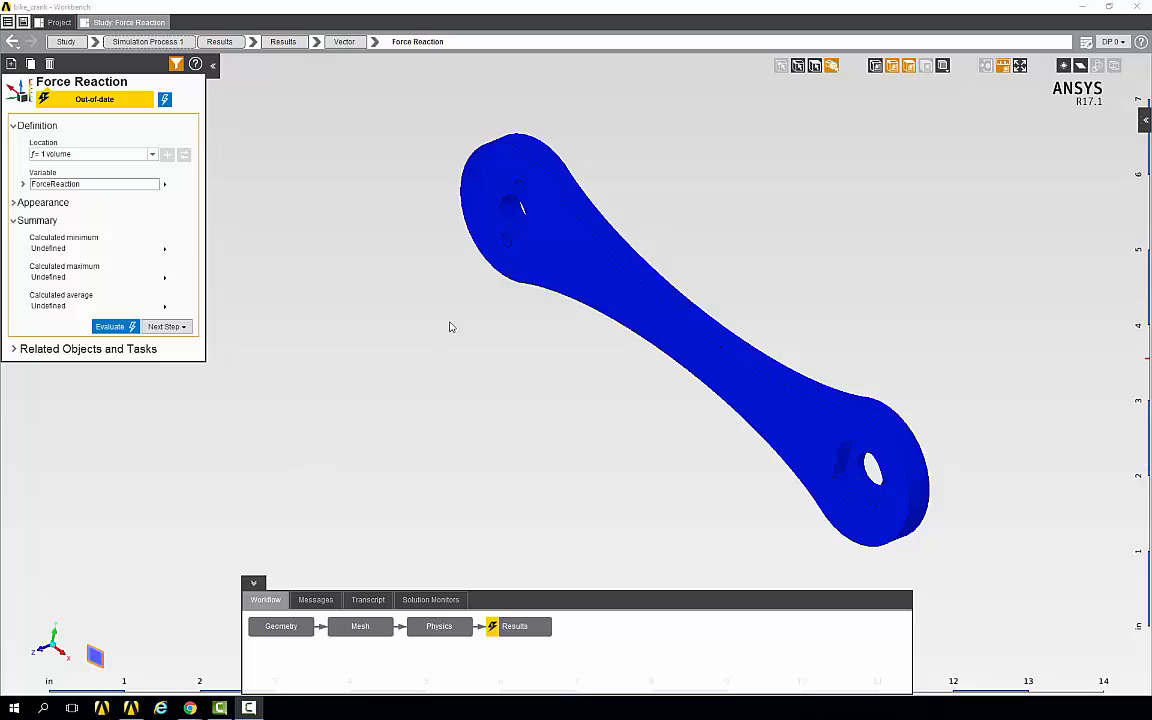
Set the force reaction's location to the three hole faces at the crank's three-hole end and evaluate it.
click(816, 67)
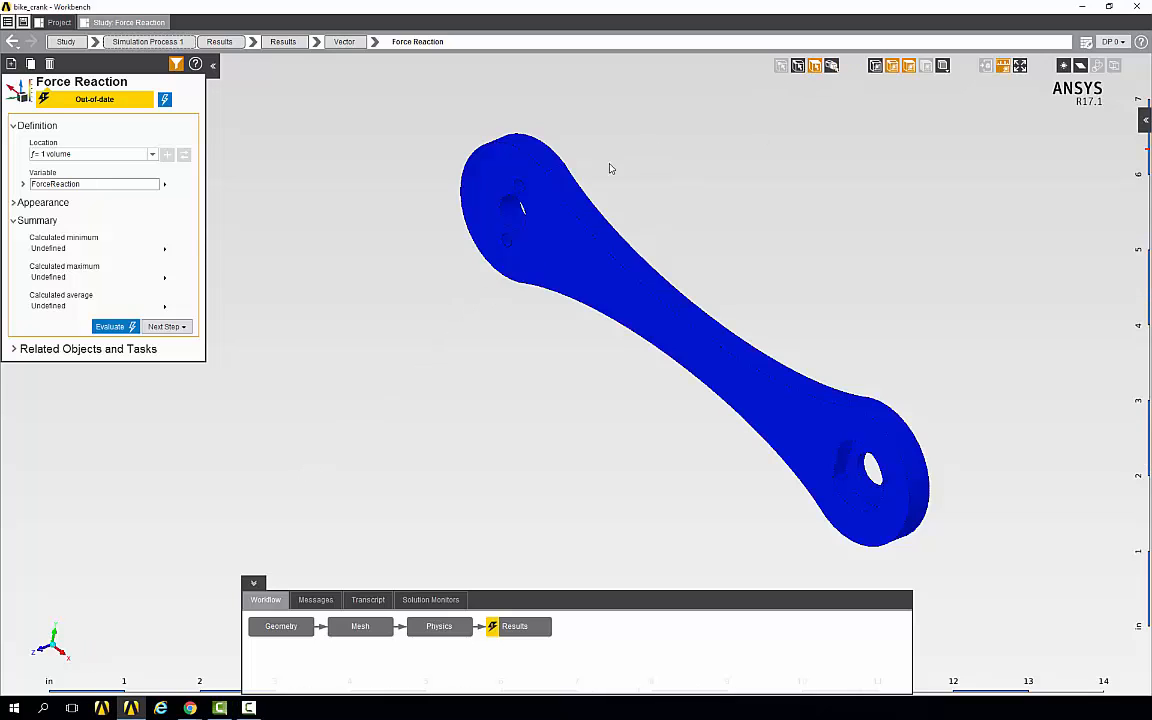
click(521, 195)
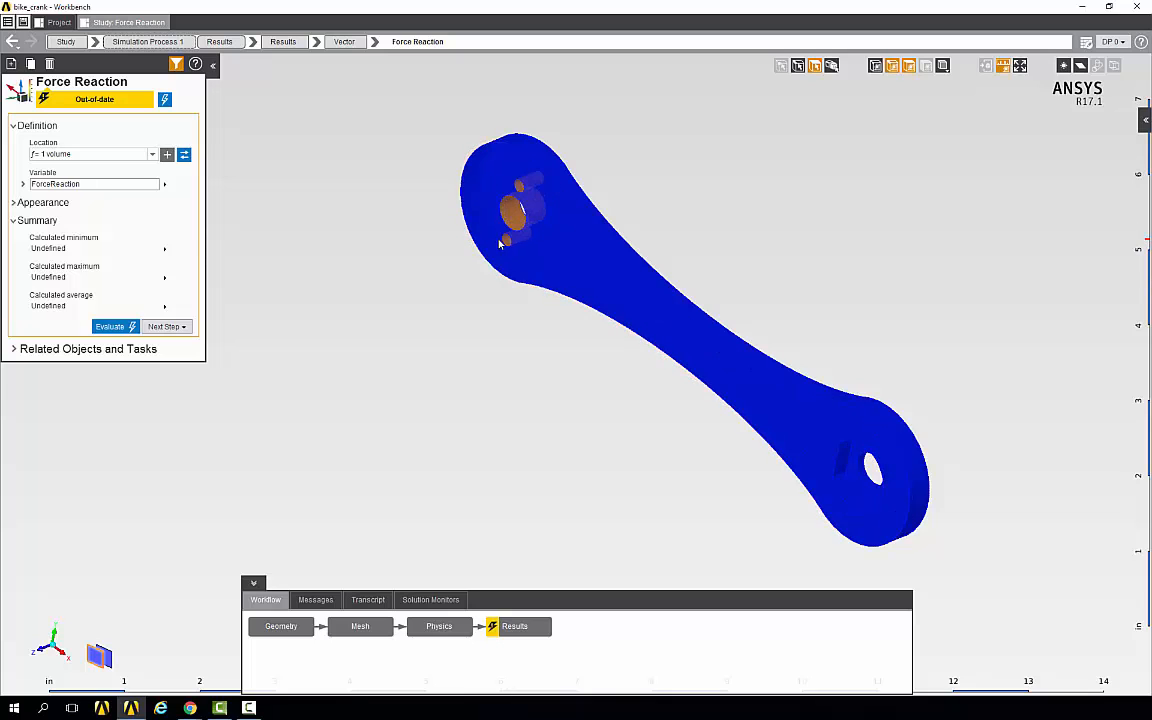
click(184, 154)
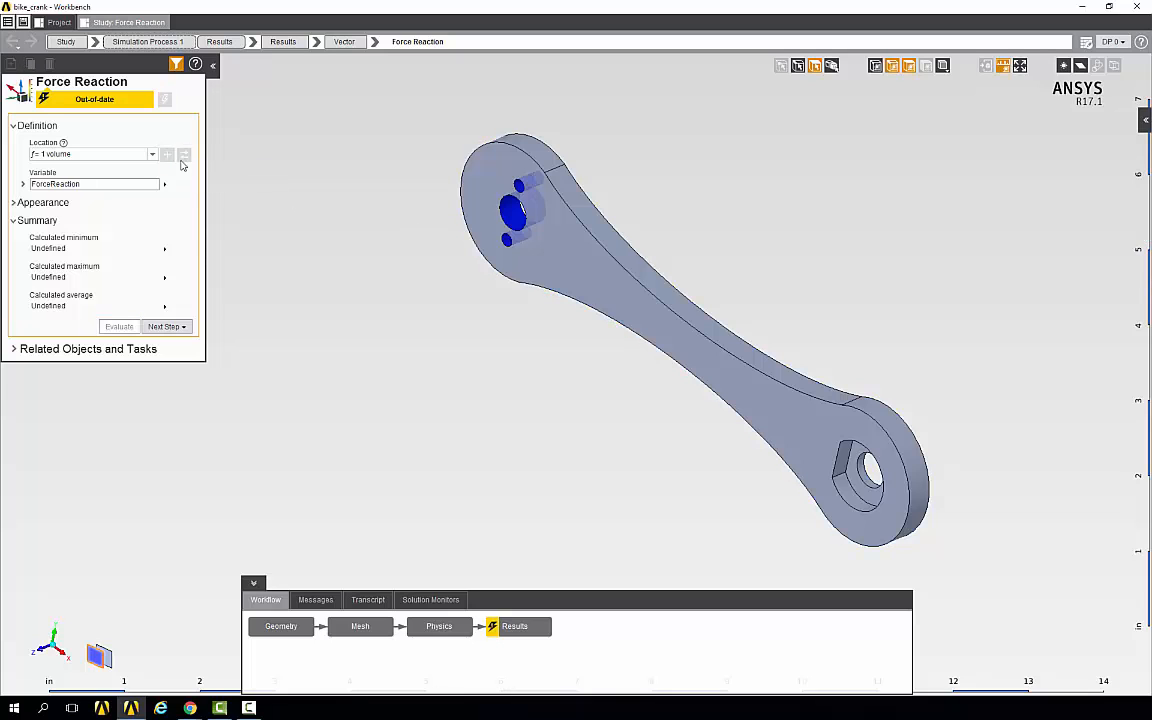
click(166, 100)
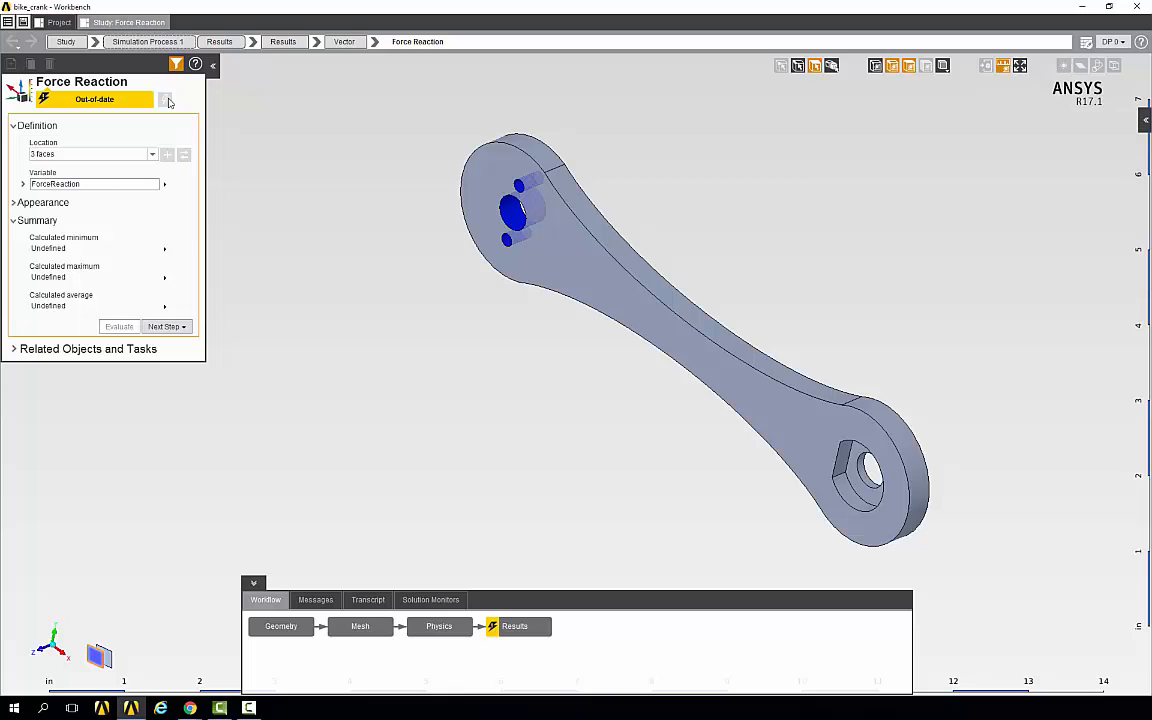